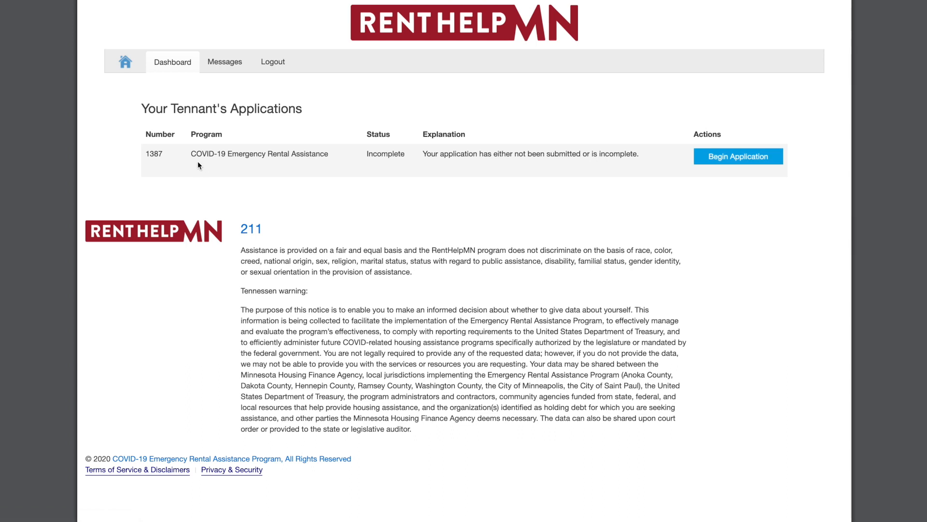
Step: Select application 1387 and begin the tenant's COVID-19 rental assistance application
double_click(158, 151)
left_click(722, 163)
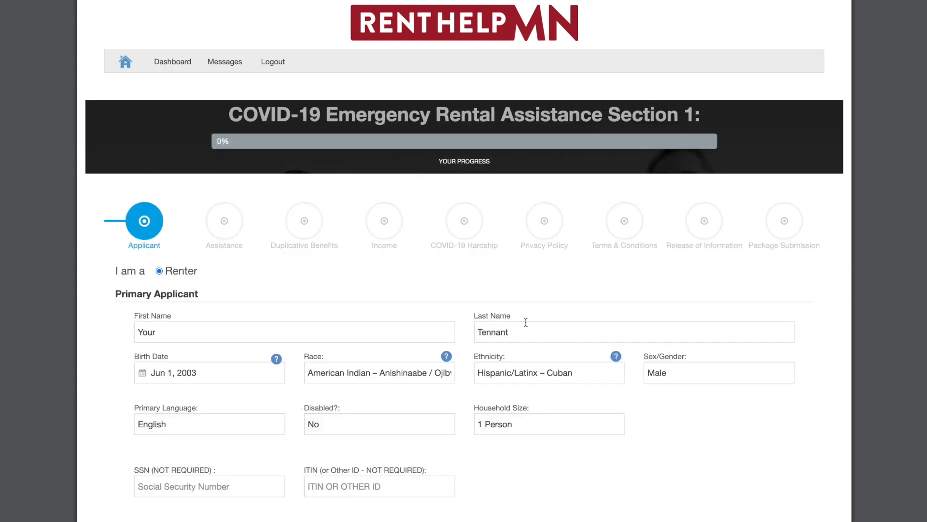
Step: Save the applicant details and continue to the Assistance step
scroll(526, 322, "down", 2)
scroll(526, 322, "down", 10)
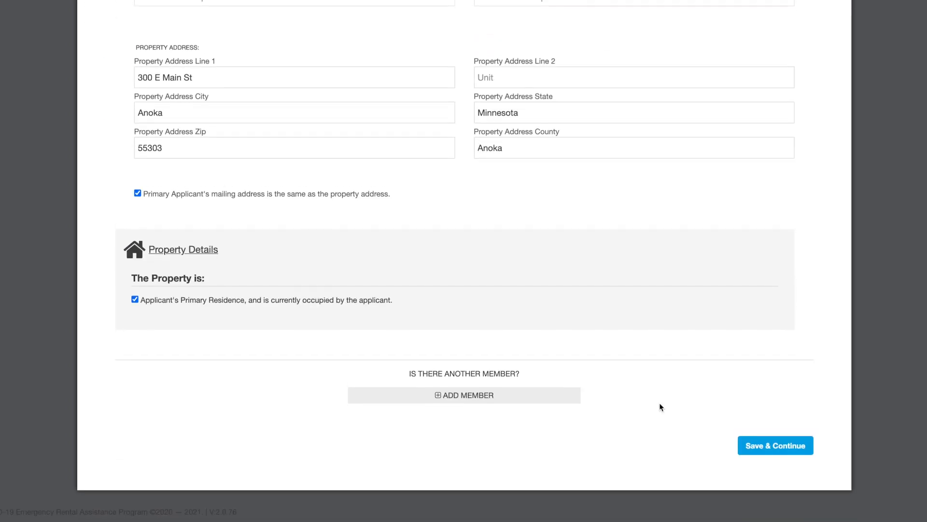
left_click(769, 449)
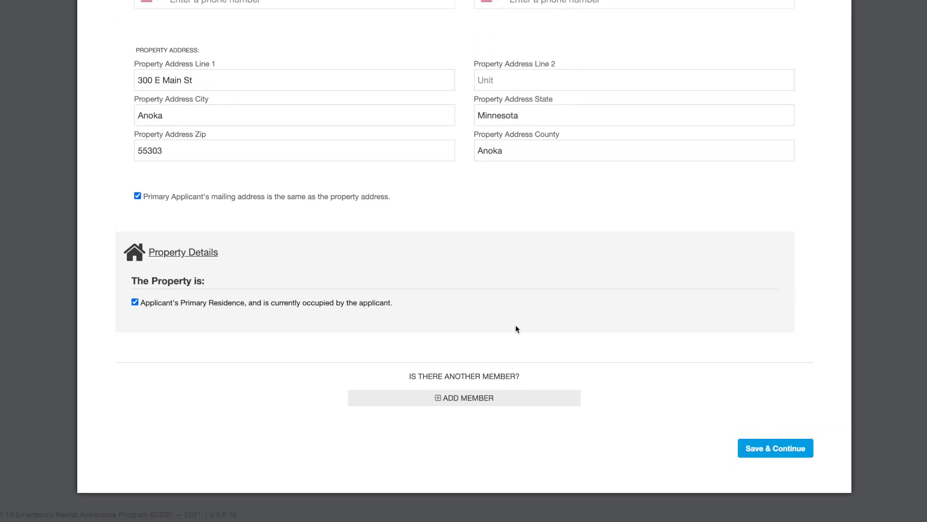
scroll(337, 346, "down", 4)
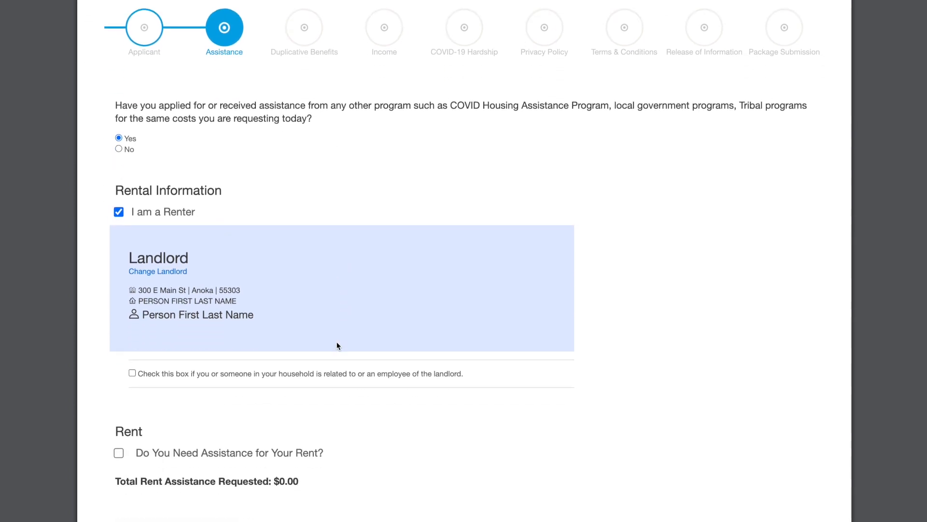
scroll(337, 346, "down", 1)
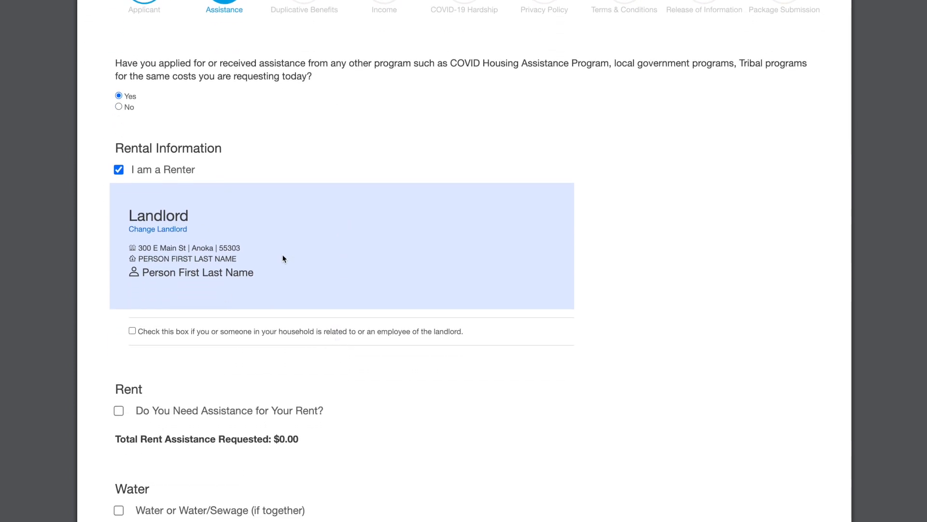
Step: Start changing the landlord and search for 'Farm', then 'Brad'
left_click(166, 234)
left_click(193, 275)
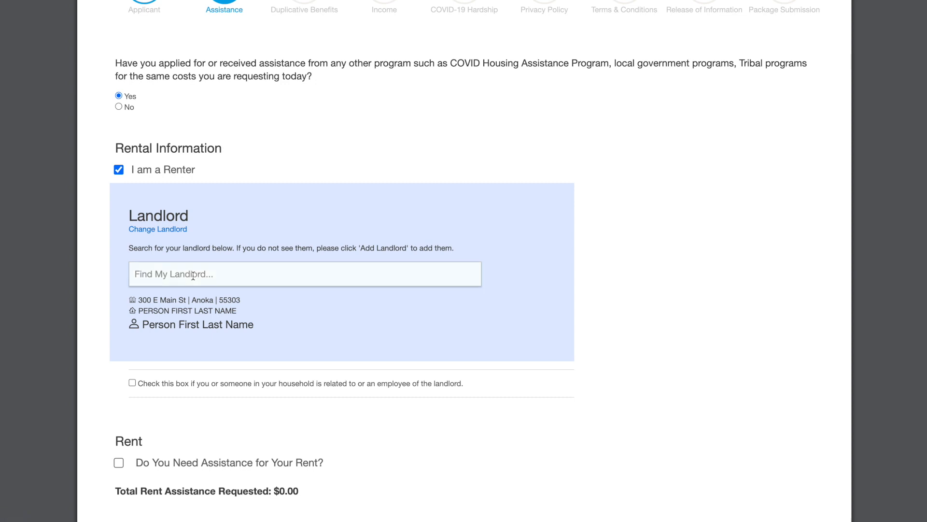
type("Farm")
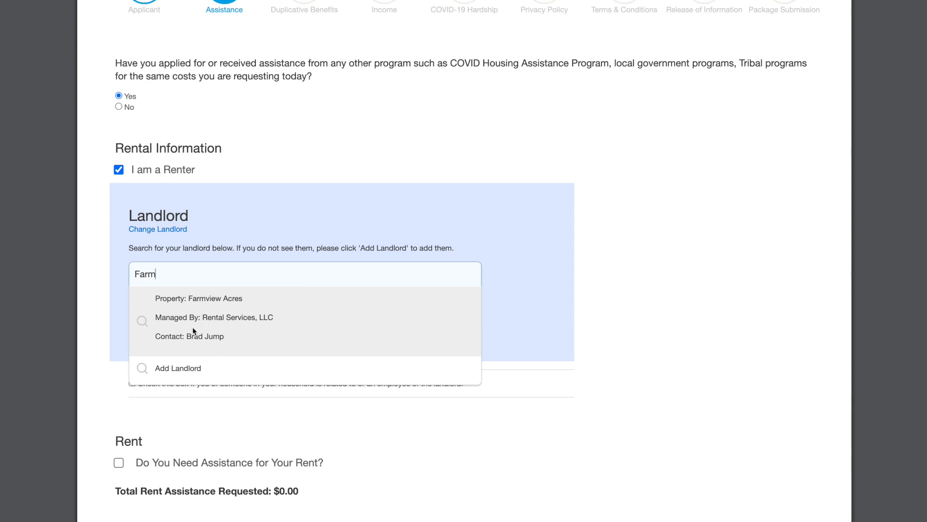
double_click(177, 272)
type("Brad")
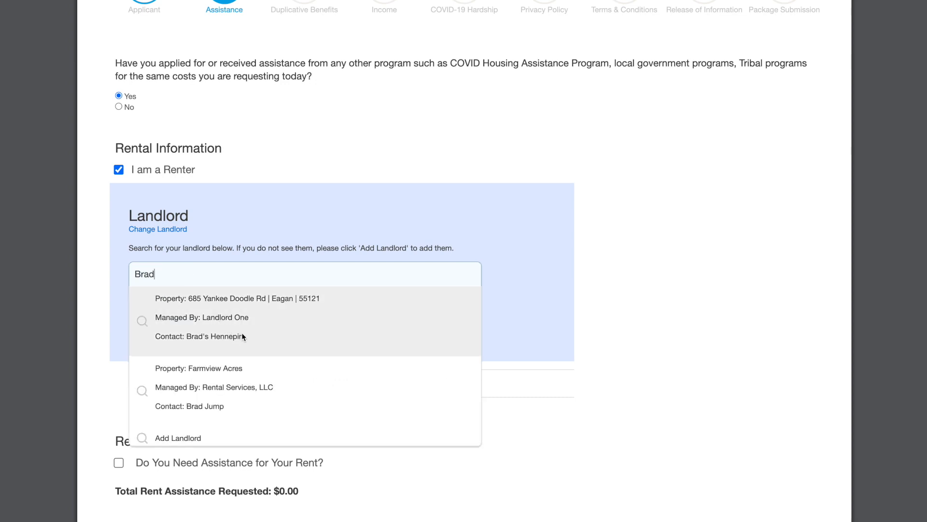
Step: Search for 'Landlord' and browse the matching landlord properties
scroll(244, 336, "down", 1)
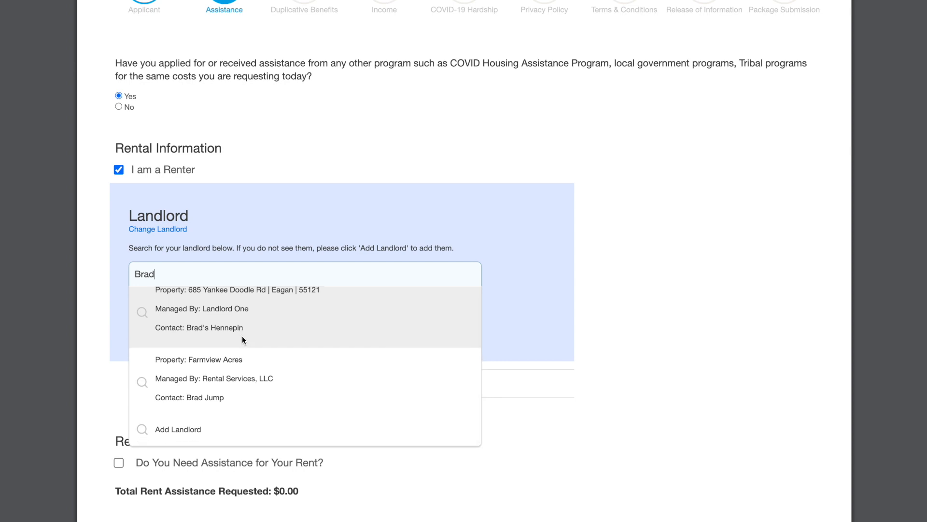
left_click(182, 273)
type("Lan")
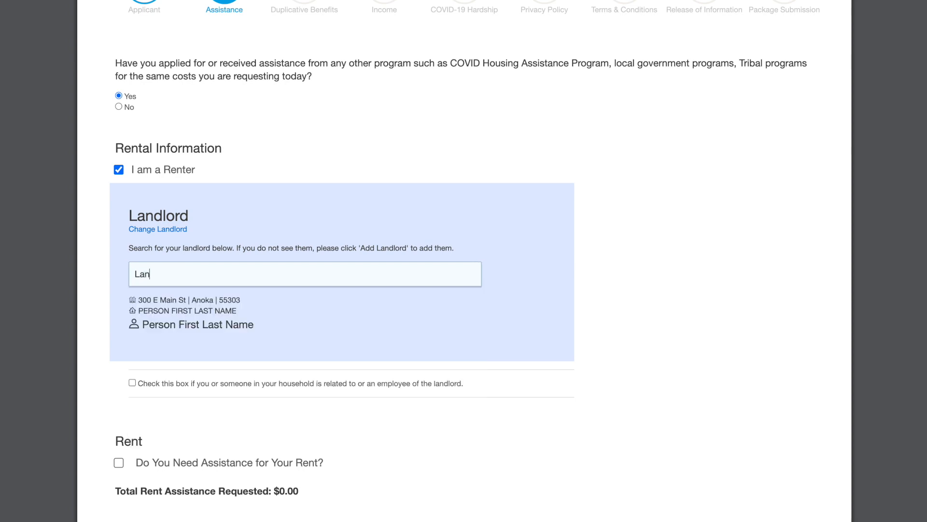
type("dlord")
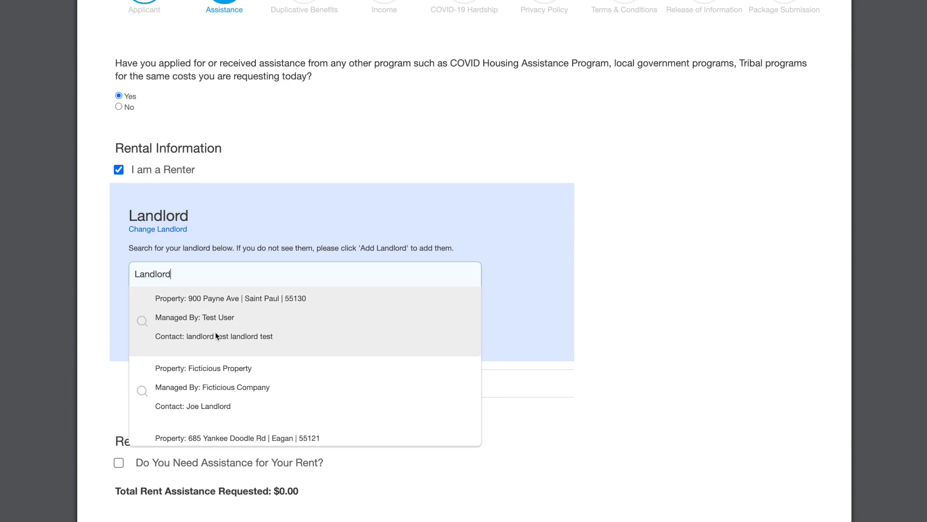
scroll(227, 369, "down", 2)
scroll(230, 373, "down", 1)
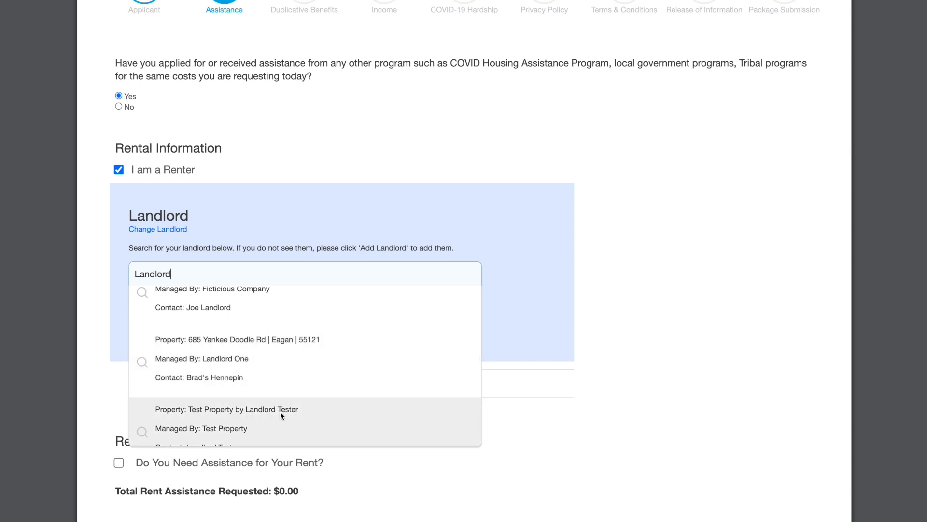
scroll(263, 411, "up", 5)
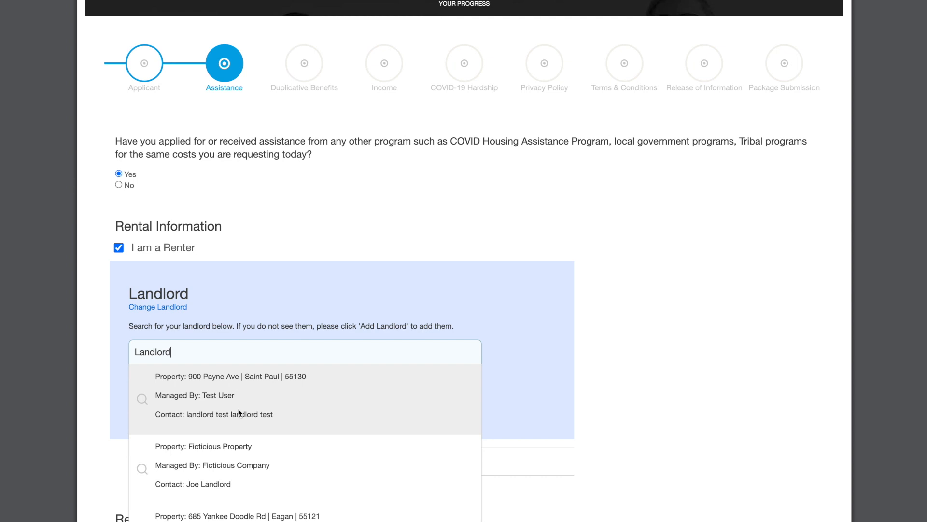
scroll(239, 412, "down", 6)
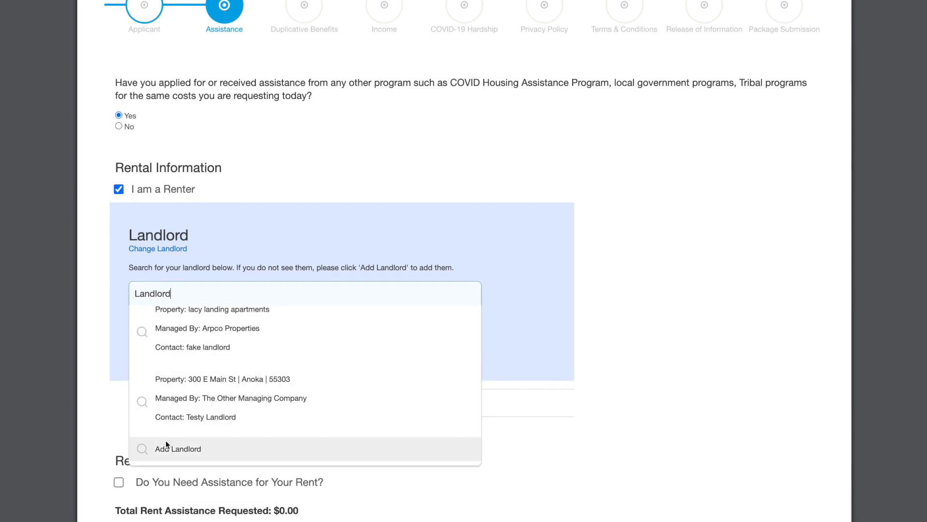
Step: Add 'The Management Company' as a new landlord identified by company name
left_click(198, 449)
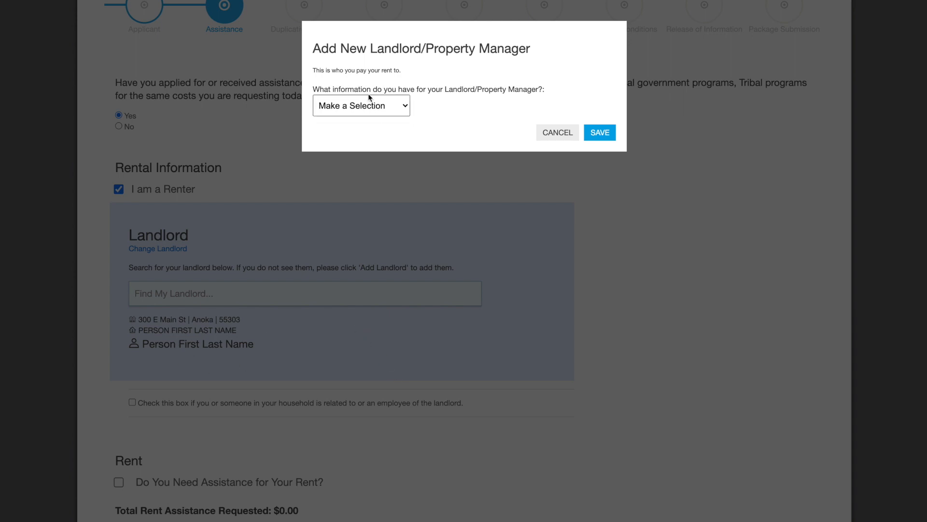
left_click(371, 107)
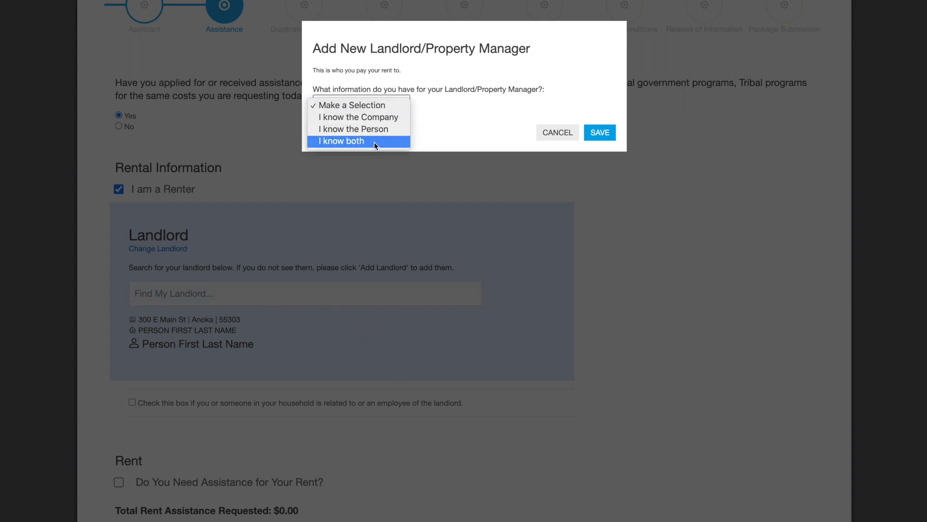
left_click(381, 117)
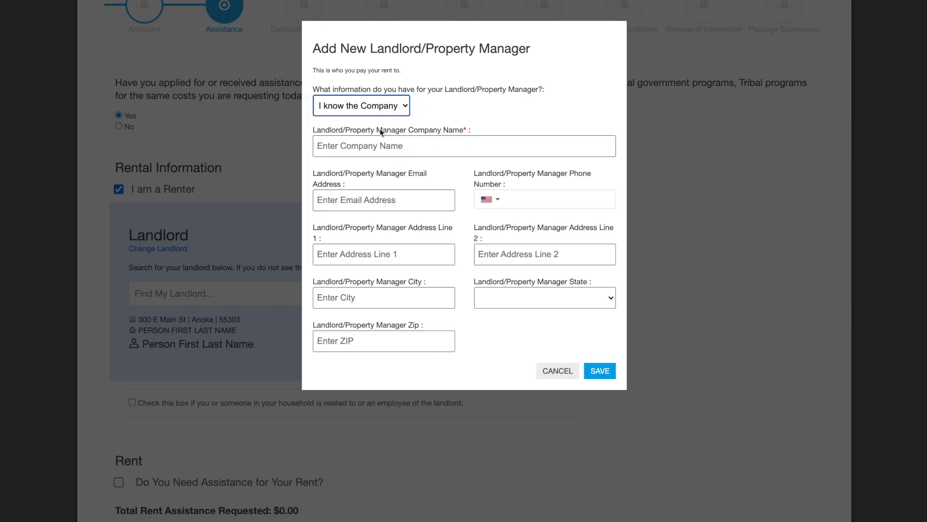
left_click(399, 147)
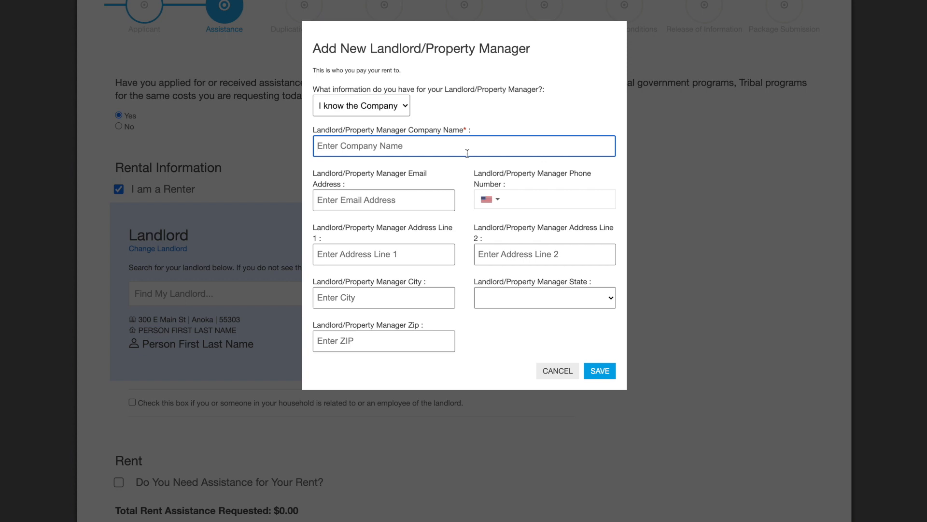
type("The Mana")
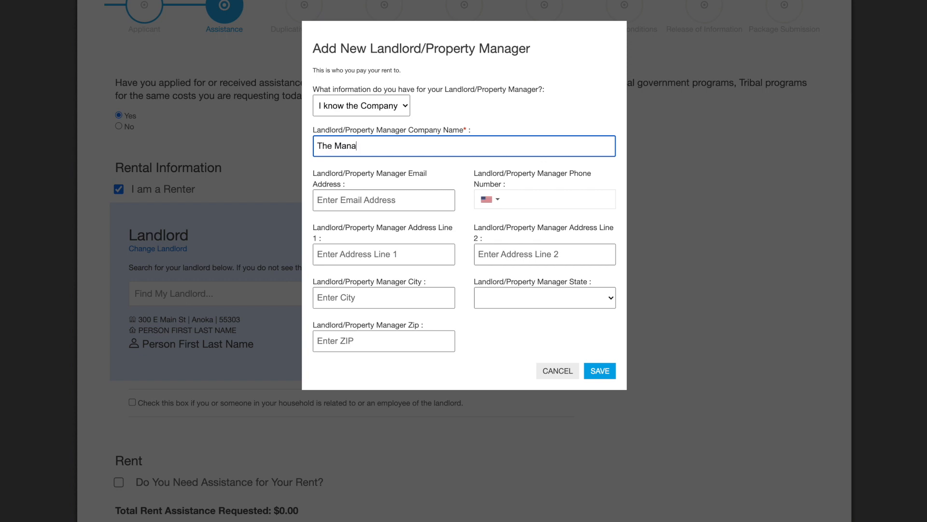
type("gement Company")
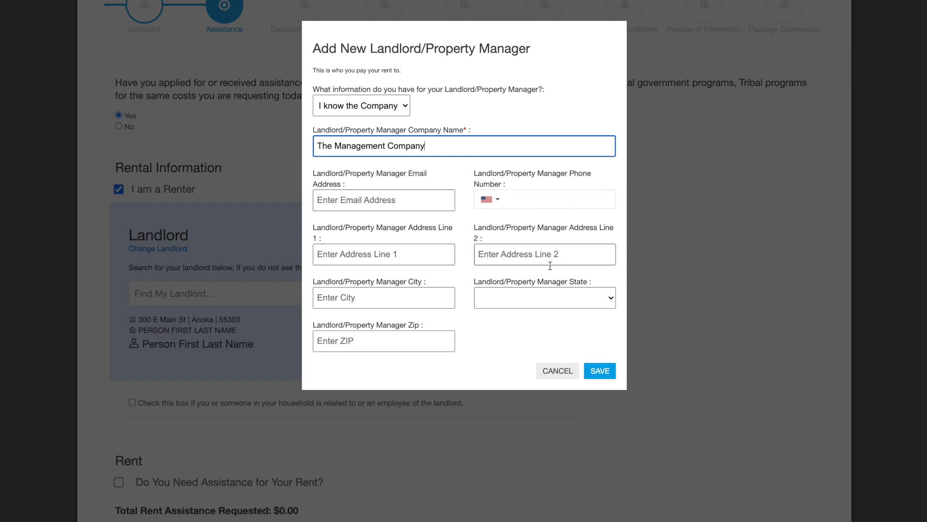
left_click(602, 372)
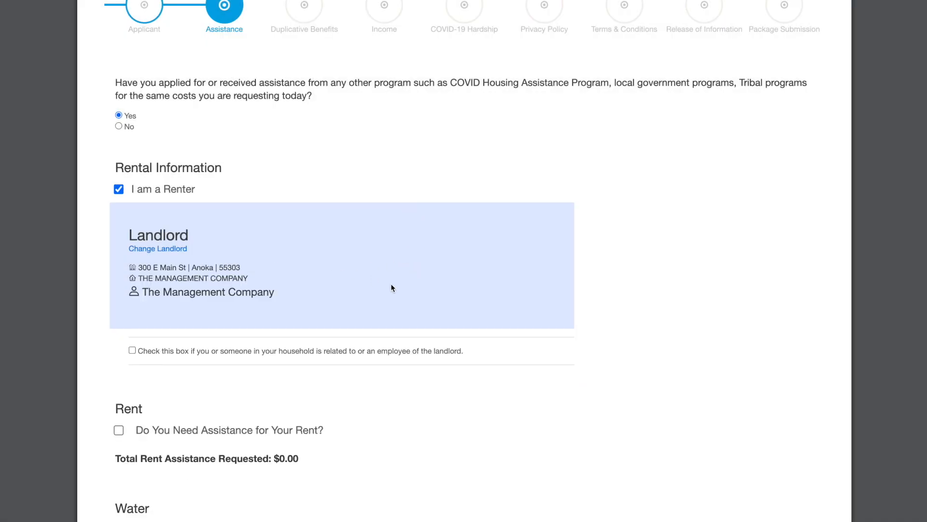
left_click(137, 265)
left_click_drag(138, 265, 244, 266)
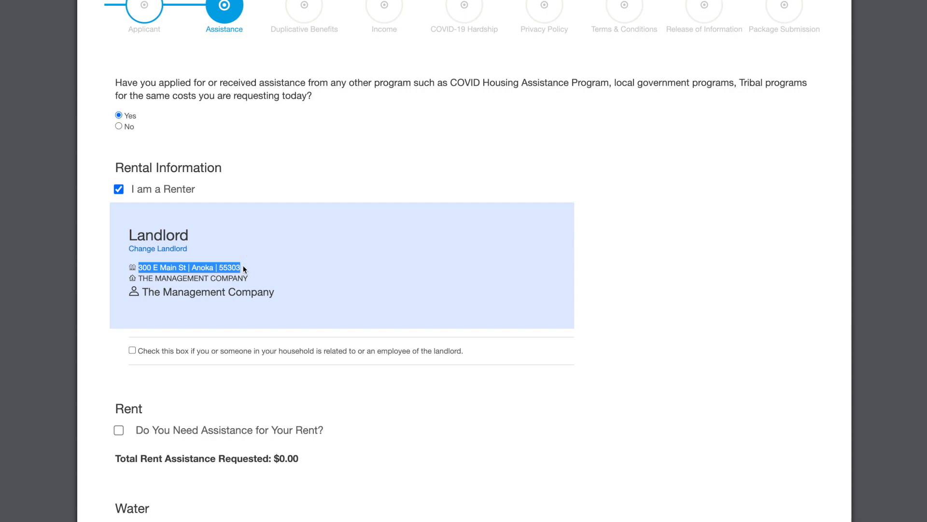
left_click(153, 279)
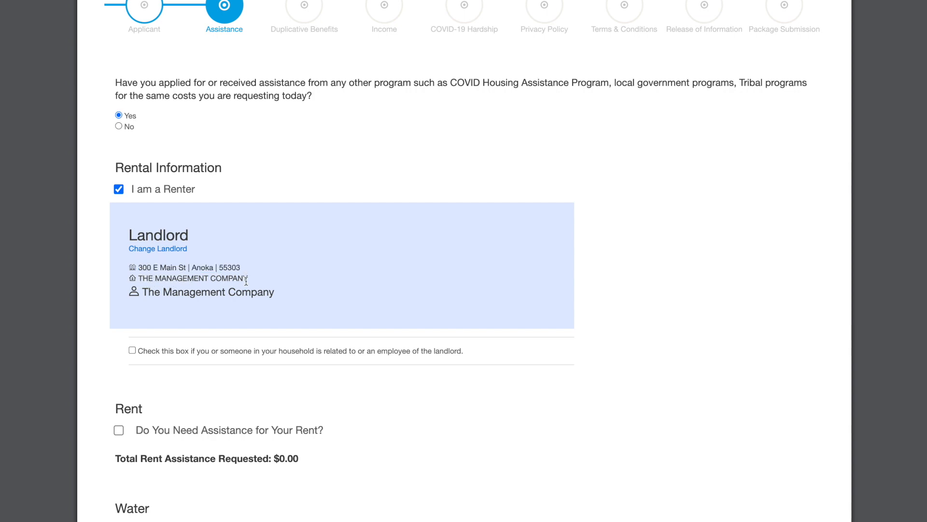
left_click_drag(249, 279, 283, 299)
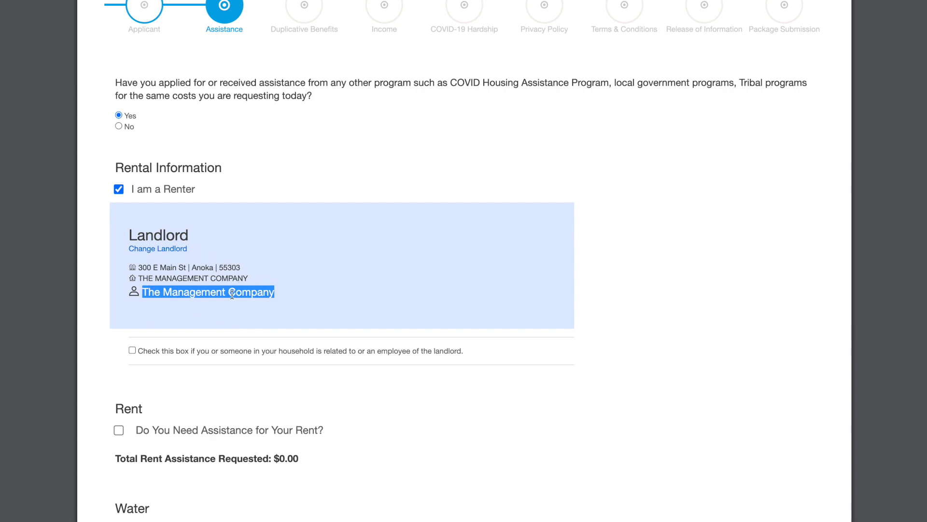
Step: Change the landlord again, choosing to add a new landlord known as a person
left_click(176, 255)
left_click(188, 293)
type("ad")
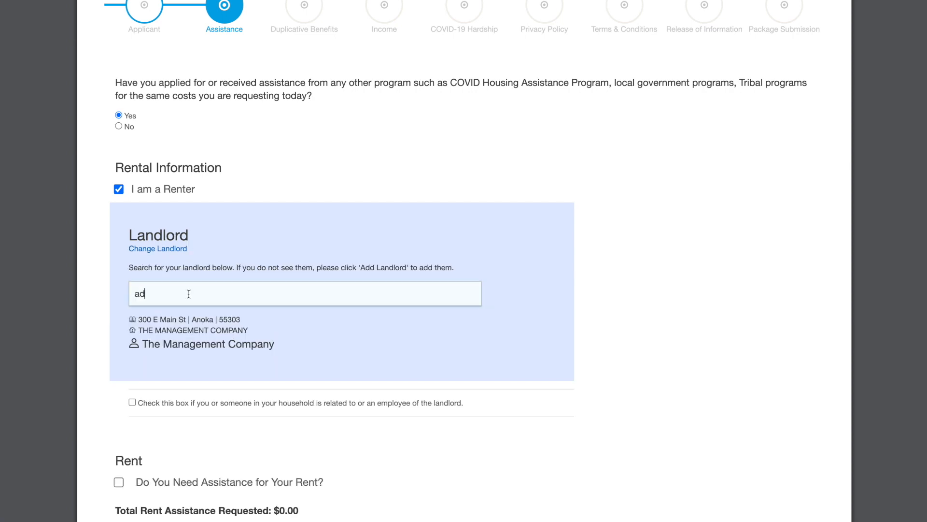
type("d")
left_click(187, 318)
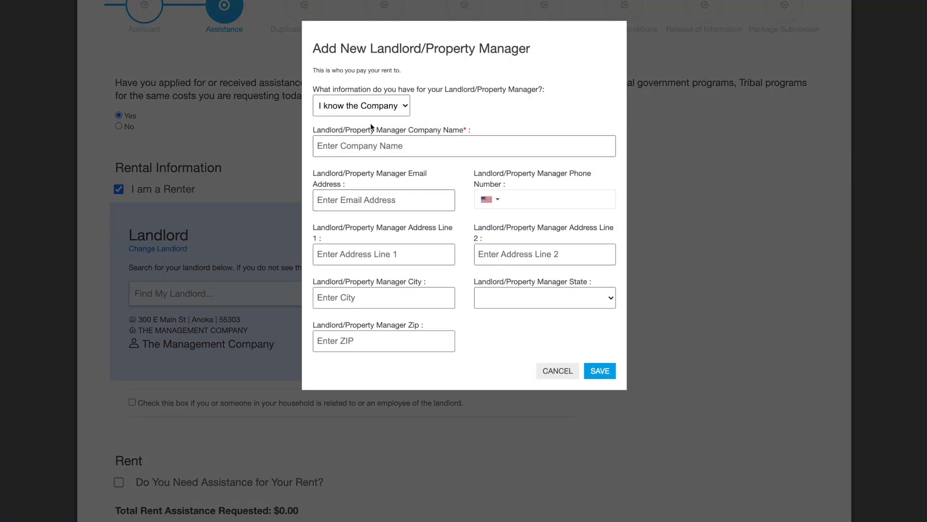
left_click(372, 104)
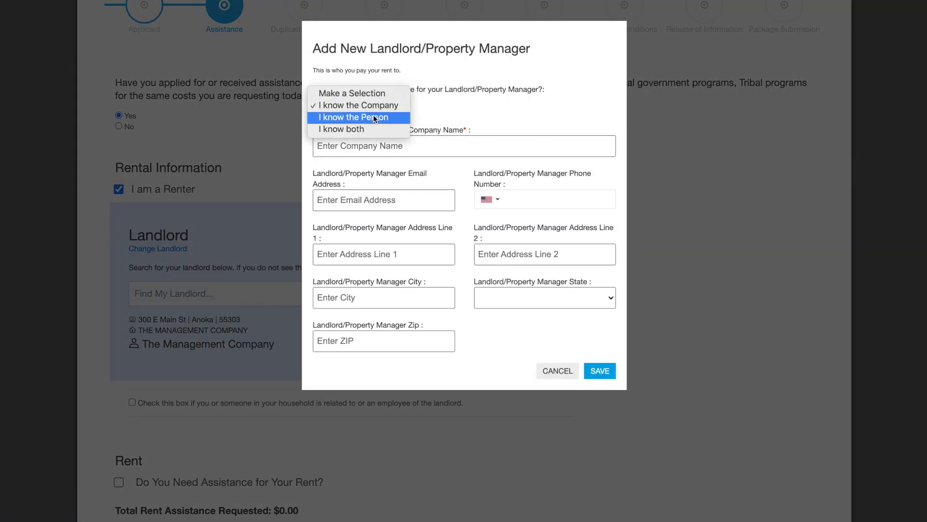
left_click(374, 117)
Step: Enter the individual landlord's first and last name and save
left_click(364, 146)
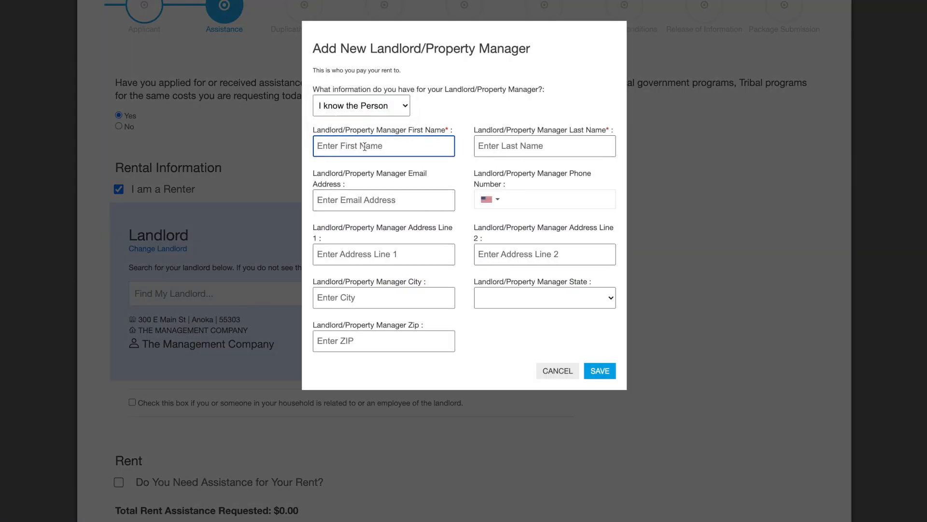
type("Personfirst")
key("Tab")
type("Persso")
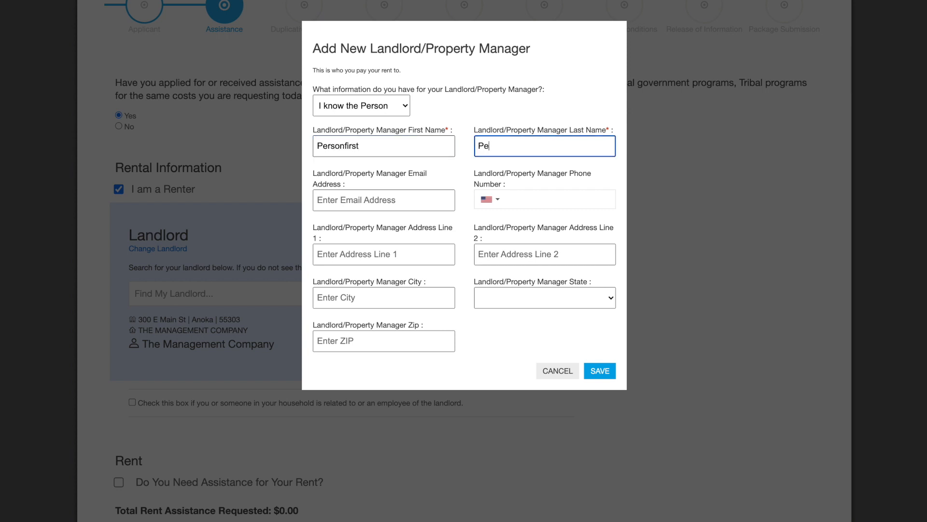
type("n")
key("BackSpace")
key("BackSpace")
key("BackSpace")
type("onlast")
left_click(598, 372)
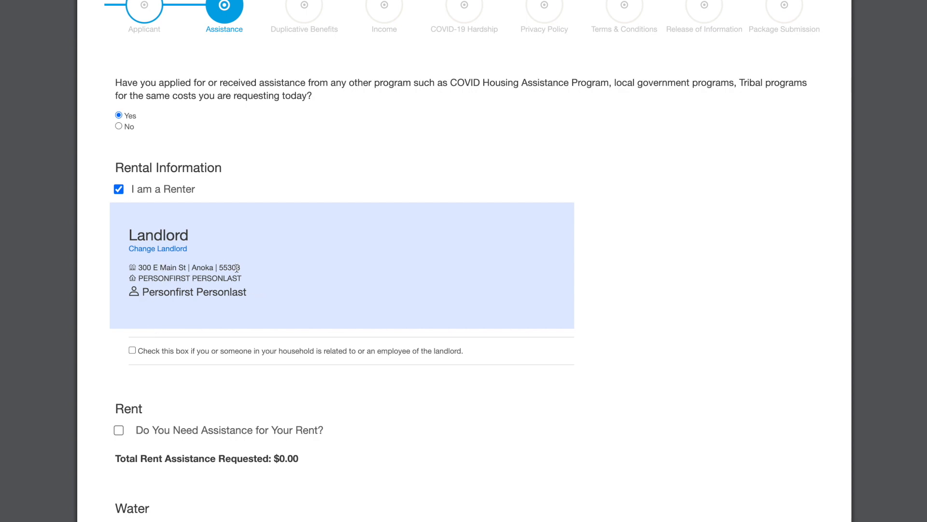
Step: Request rent help paid by the tenant, behind on rent without an eviction notice
scroll(327, 256, "down", 4)
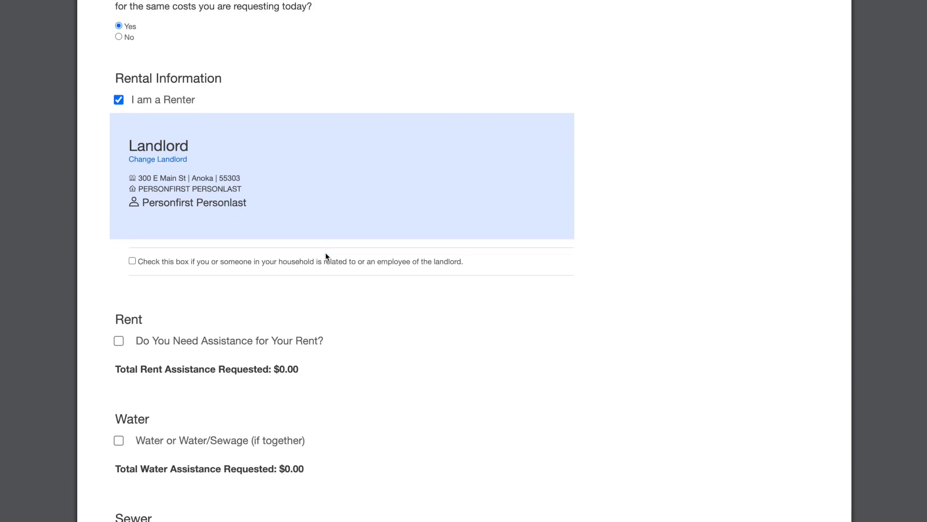
left_click(118, 251)
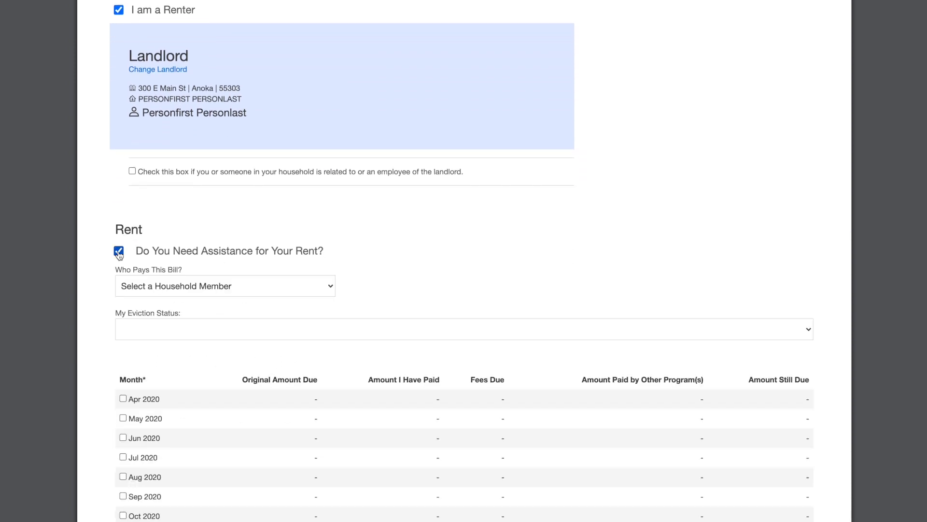
scroll(379, 263, "down", 2)
left_click(325, 172)
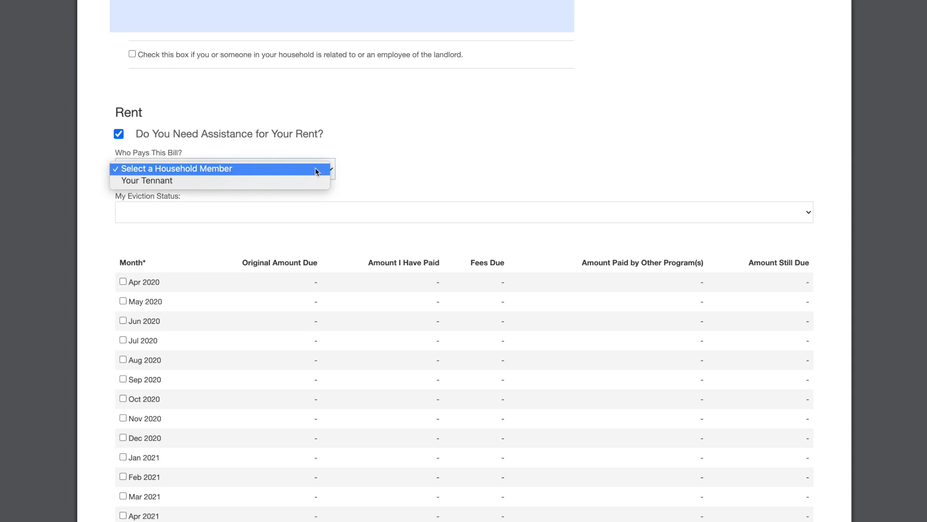
left_click(313, 181)
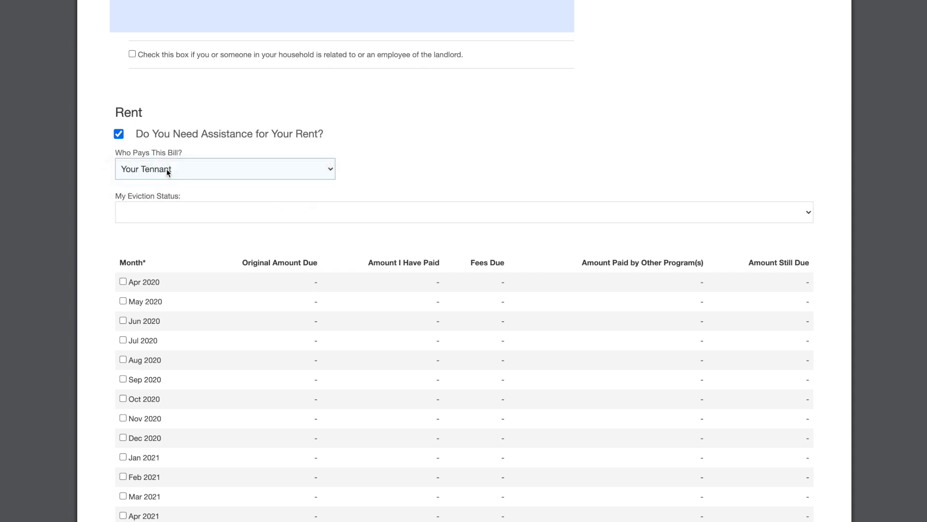
left_click(260, 215)
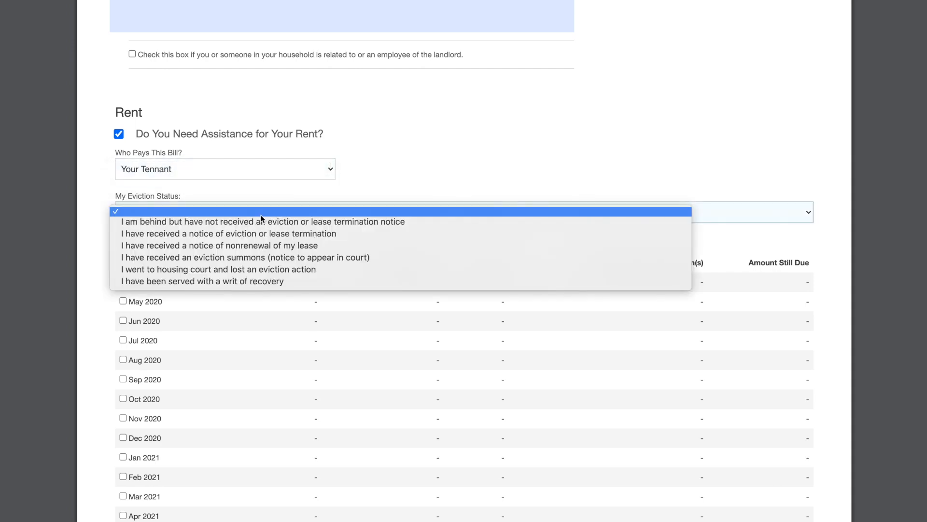
left_click(265, 226)
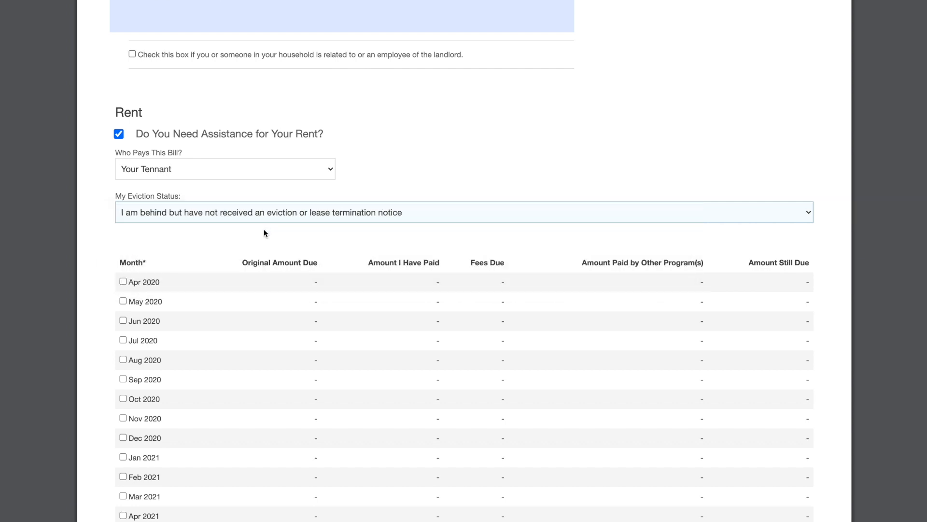
Step: Select Apr and May 2020, each with $1,200 original rent due
scroll(264, 229, "down", 3)
scroll(264, 234, "down", 1)
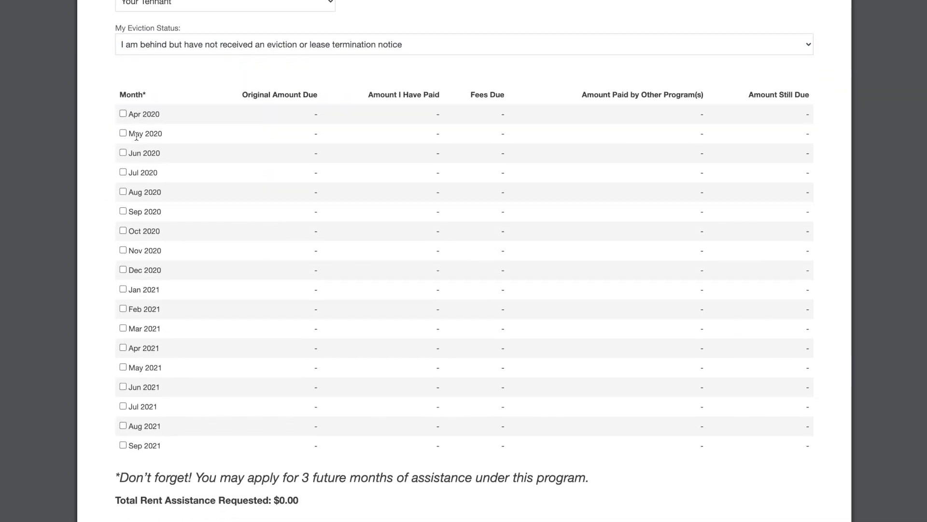
left_click(123, 114)
left_click(123, 139)
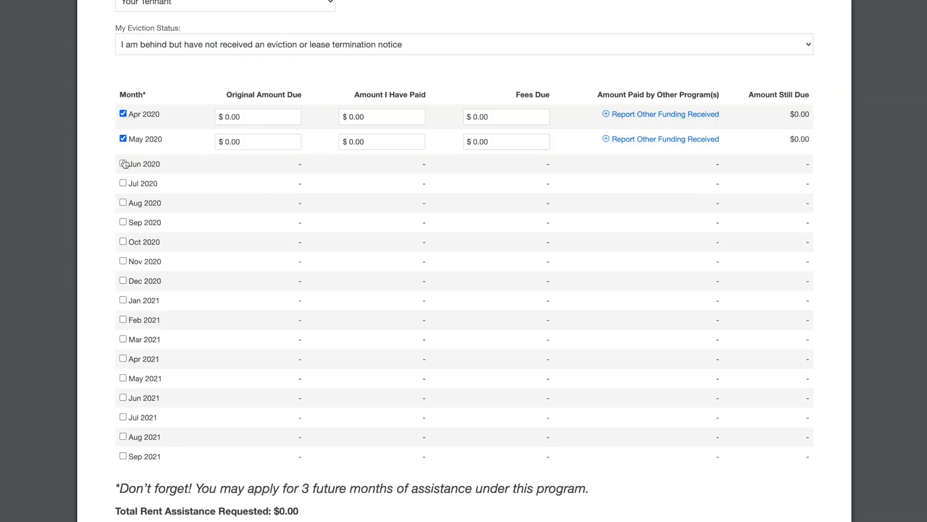
left_click(211, 116)
type("1200")
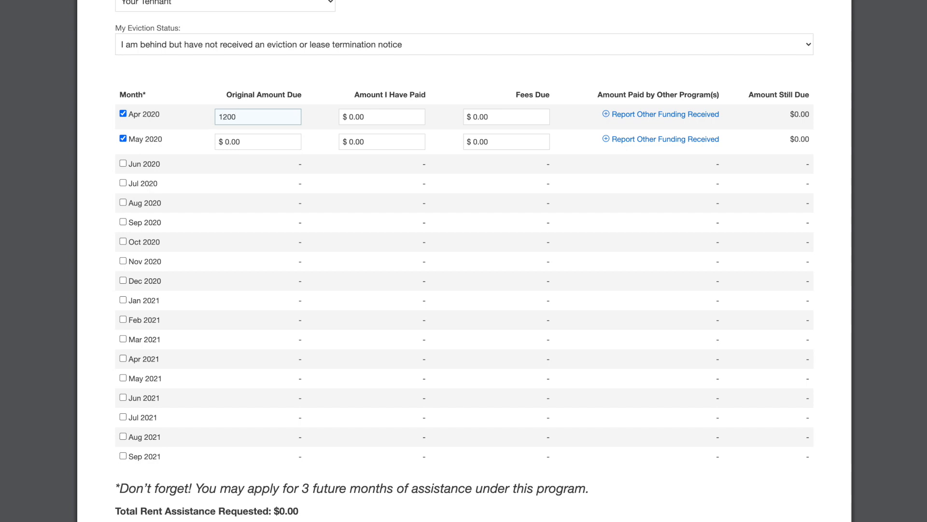
left_click(267, 141)
type("1,200")
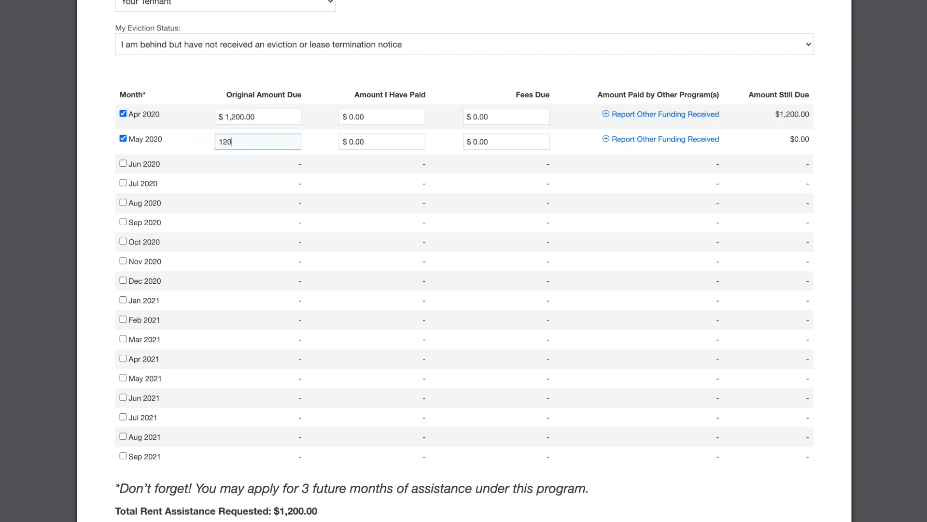
Step: Enter April's $500 already paid and $50 in fees
left_click(369, 119)
double_click(372, 116)
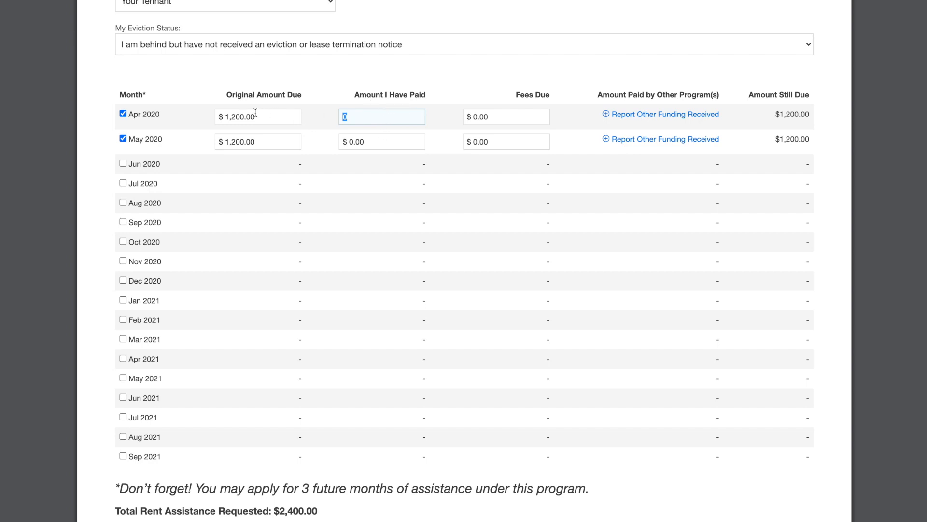
type("500")
left_click(505, 115)
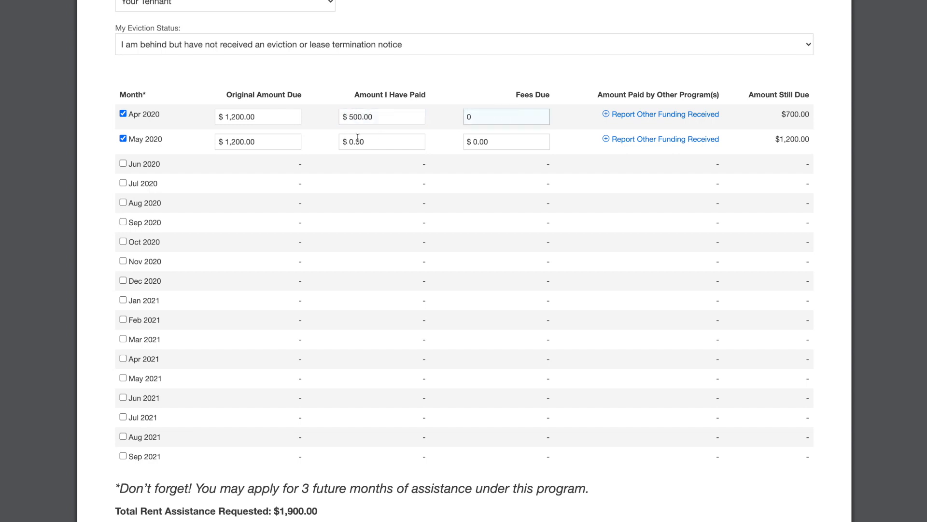
double_click(515, 116)
type("50")
left_click(649, 57)
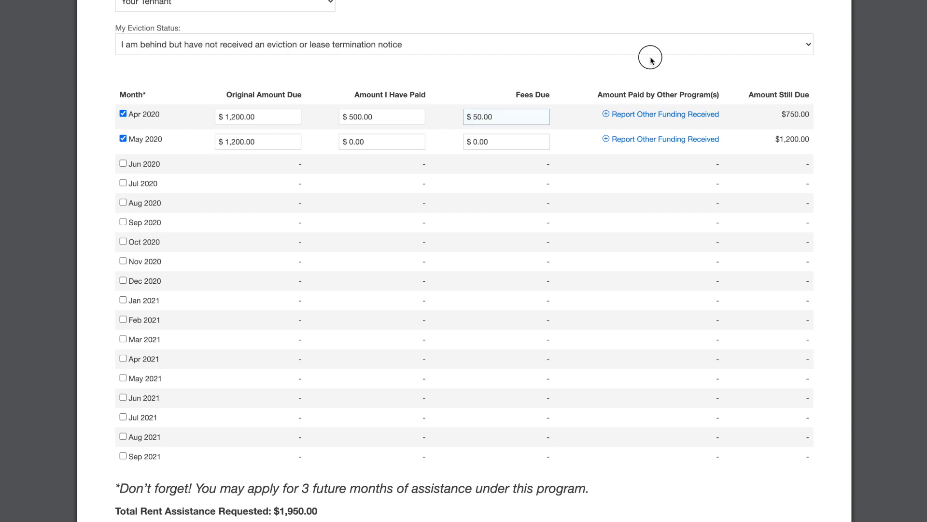
Step: Report $500 of CARES Programs funding for April 2020, leaving $250 due
left_click(665, 115)
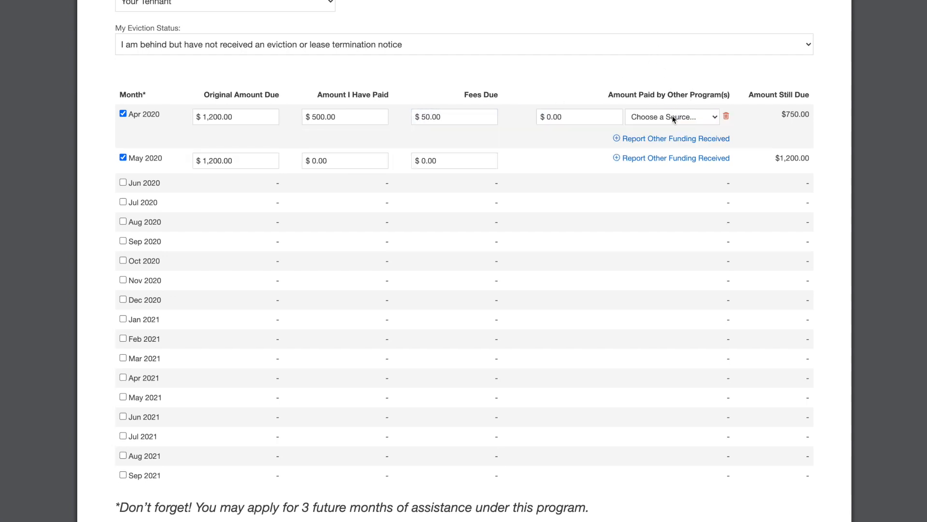
left_click(672, 116)
left_click(692, 158)
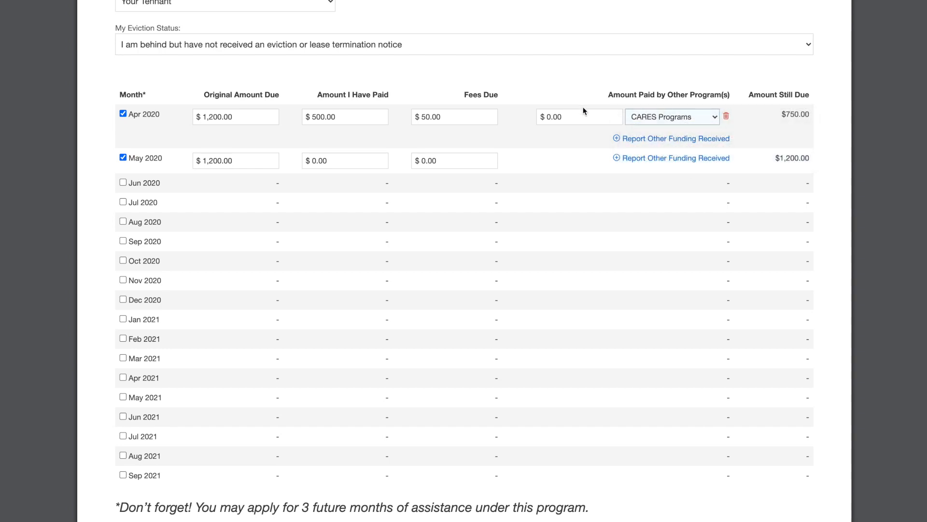
left_click(570, 115)
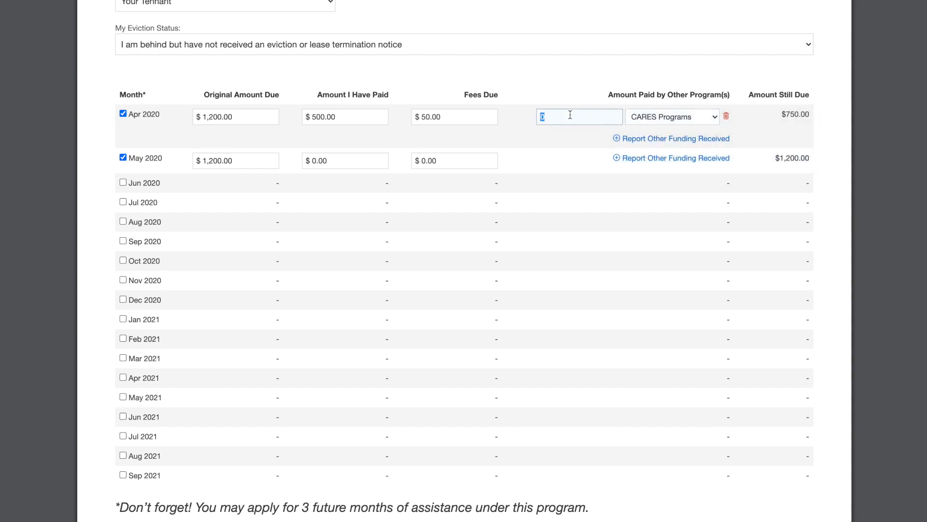
type("500")
left_click(578, 88)
scroll(588, 208, "down", 1)
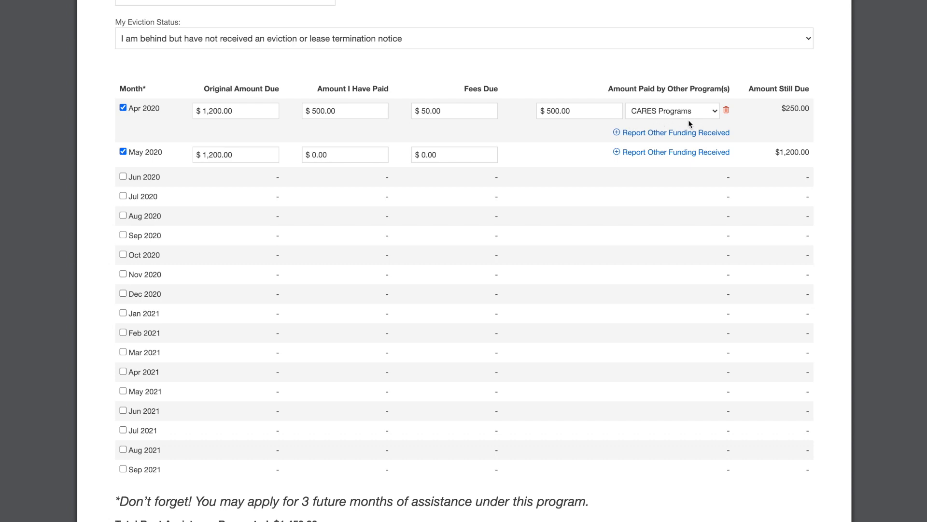
left_click_drag(579, 111, 526, 111)
left_click(557, 80)
scroll(555, 187, "down", 15)
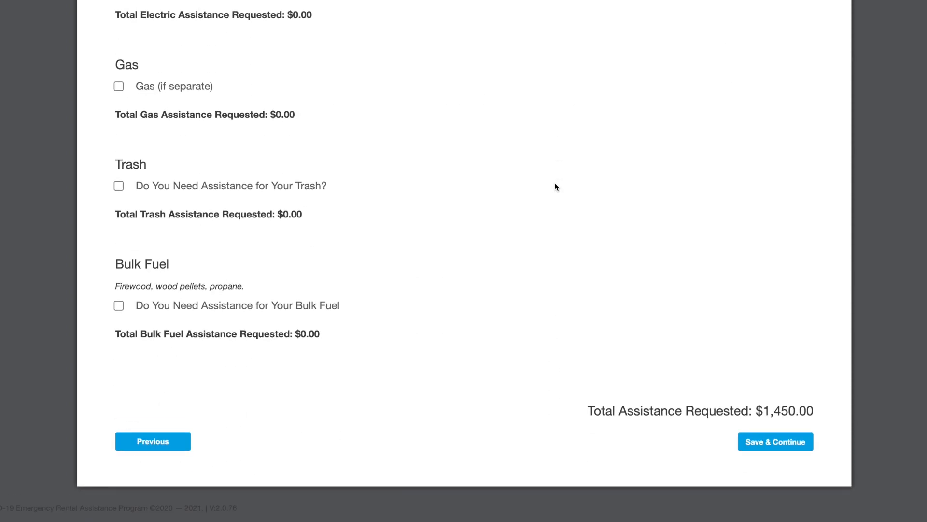
Step: Save the amounts, then open the email's Review Request link in an incognito window
left_click(775, 448)
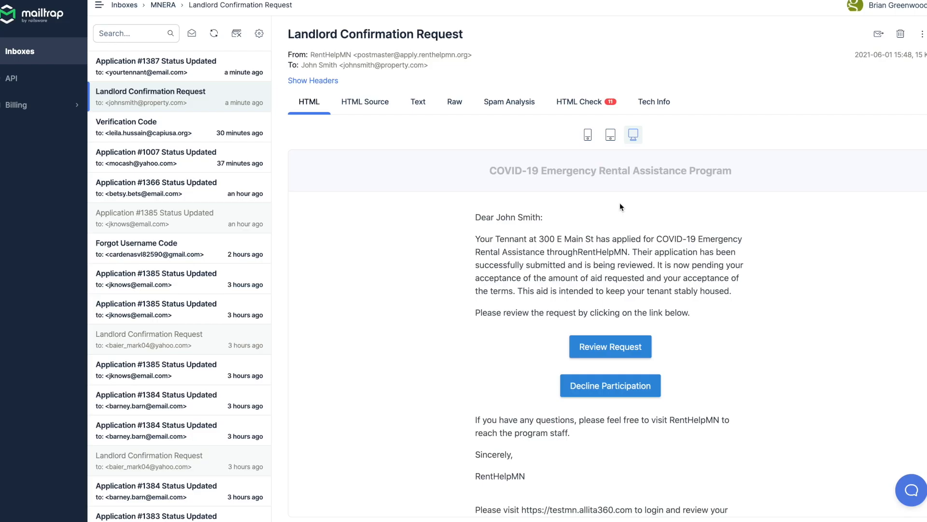
right_click(612, 353)
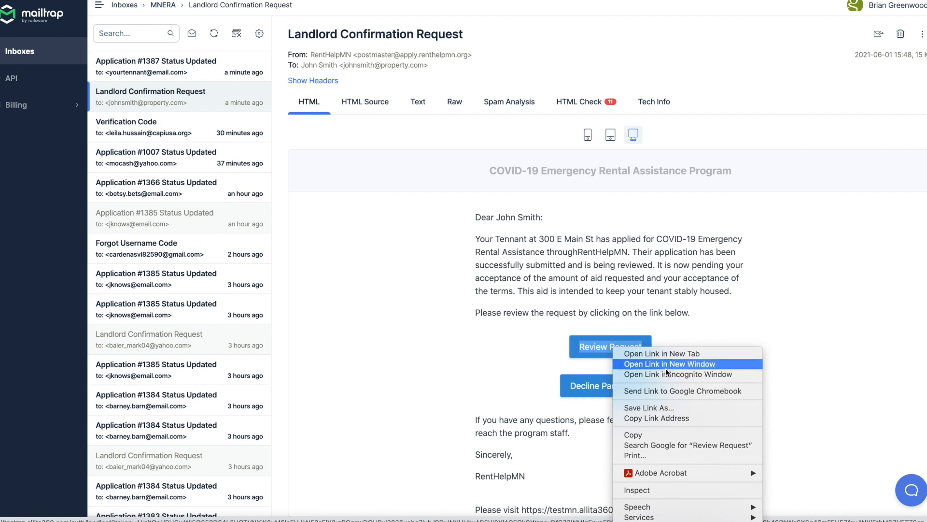
left_click(686, 374)
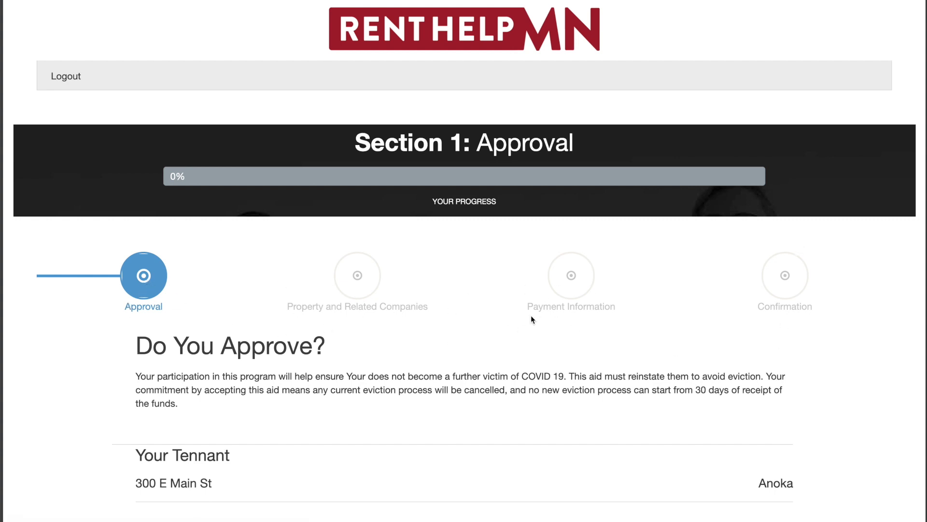
scroll(531, 316, "down", 3)
scroll(532, 315, "down", 2)
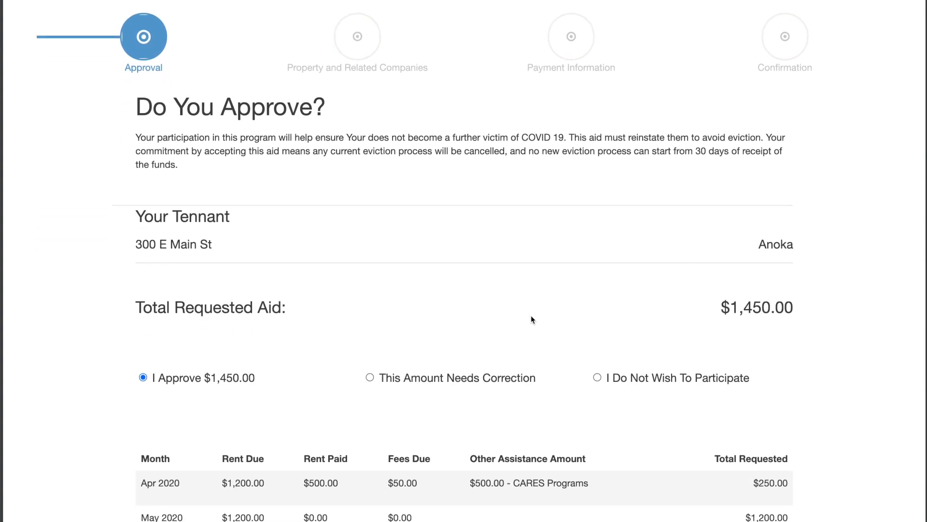
left_click_drag(134, 212, 229, 214)
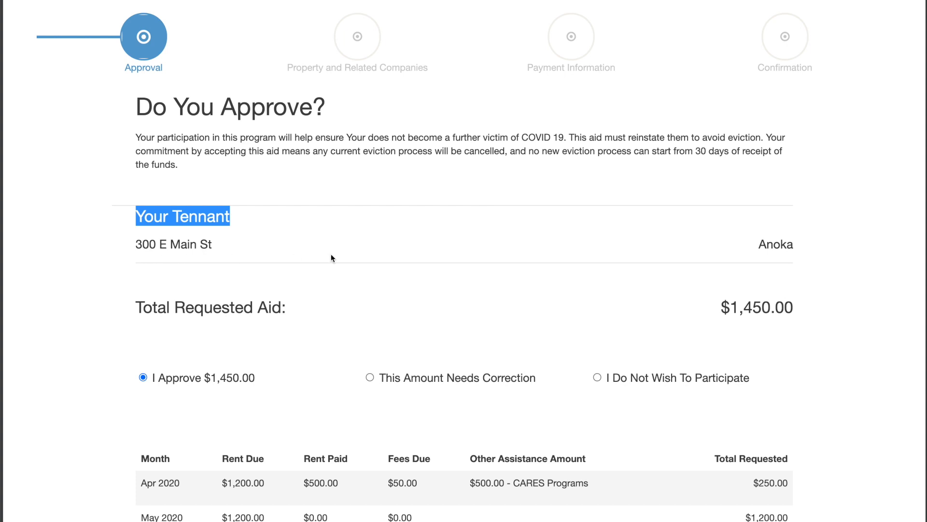
scroll(574, 291, "down", 3)
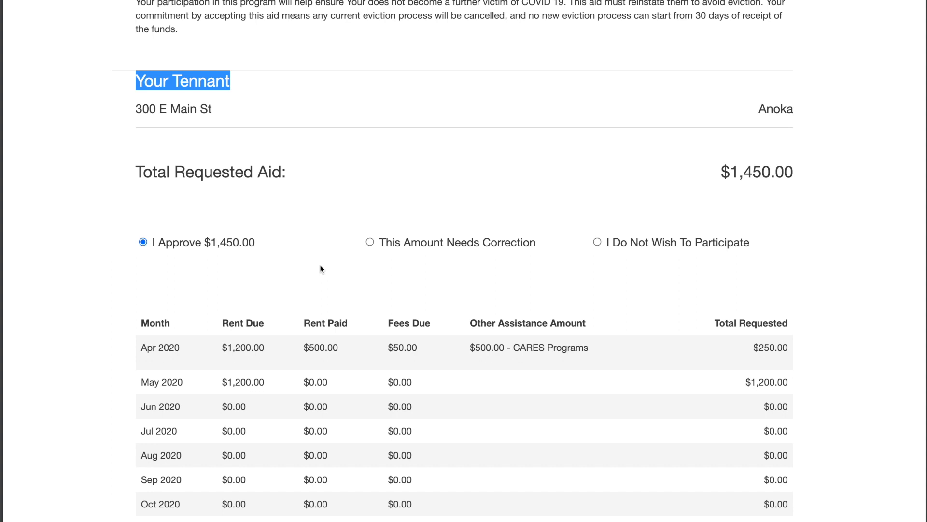
scroll(321, 268, "down", 2)
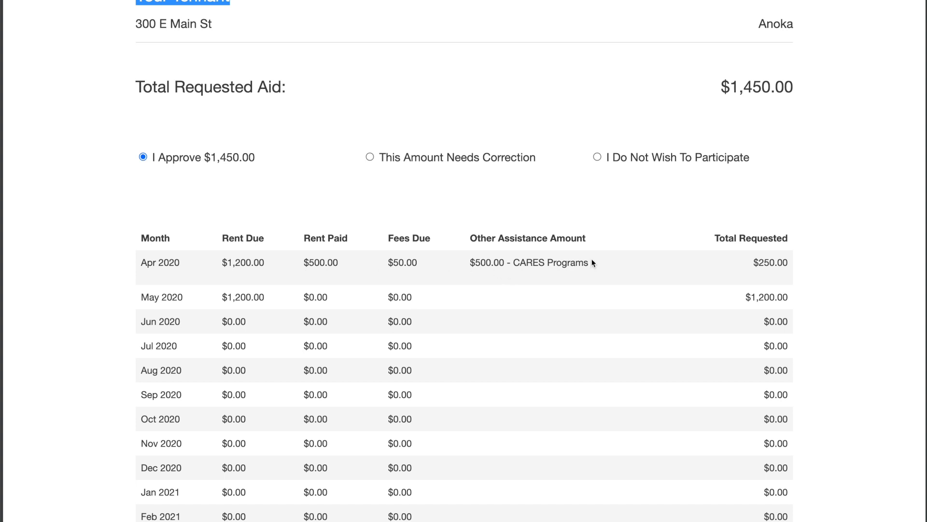
Step: Flag the amount for correction, setting April's rent paid to $525.33 and other assistance $724.67
left_click(369, 158)
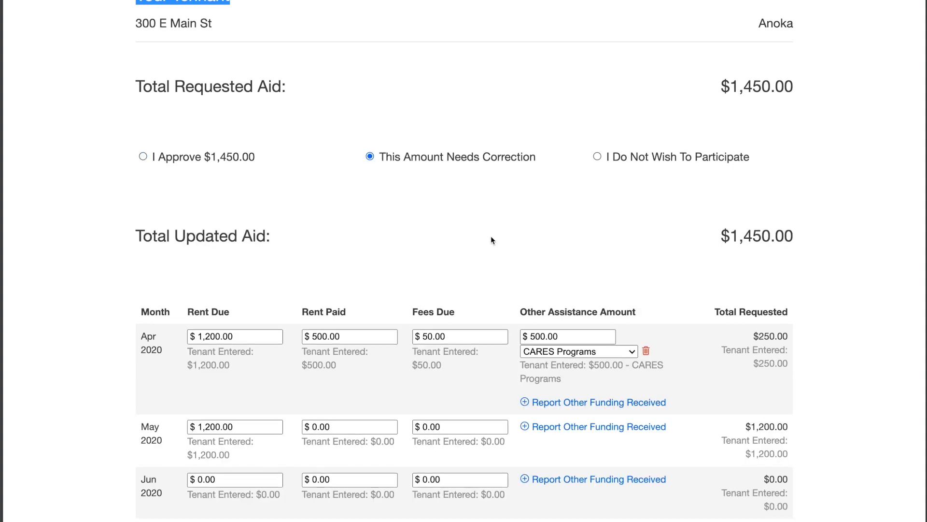
scroll(490, 240, "down", 5)
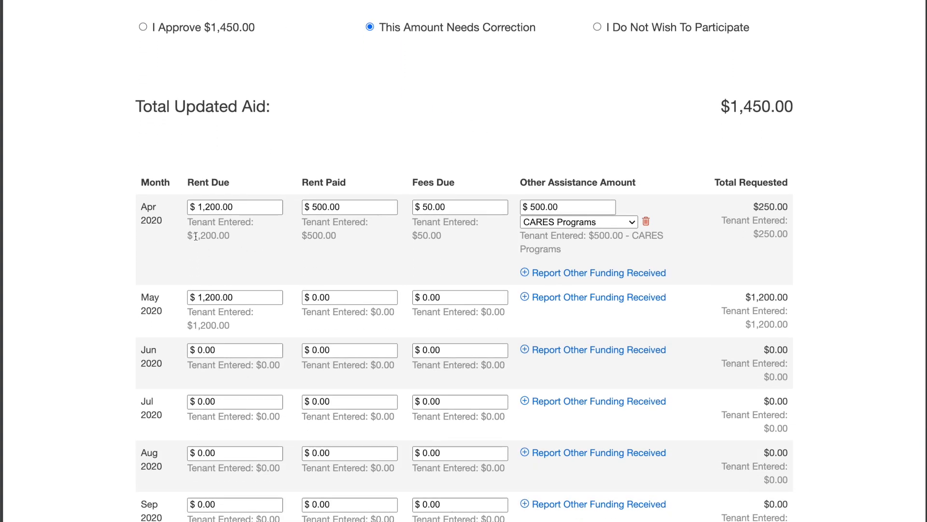
left_click_drag(187, 236, 349, 240)
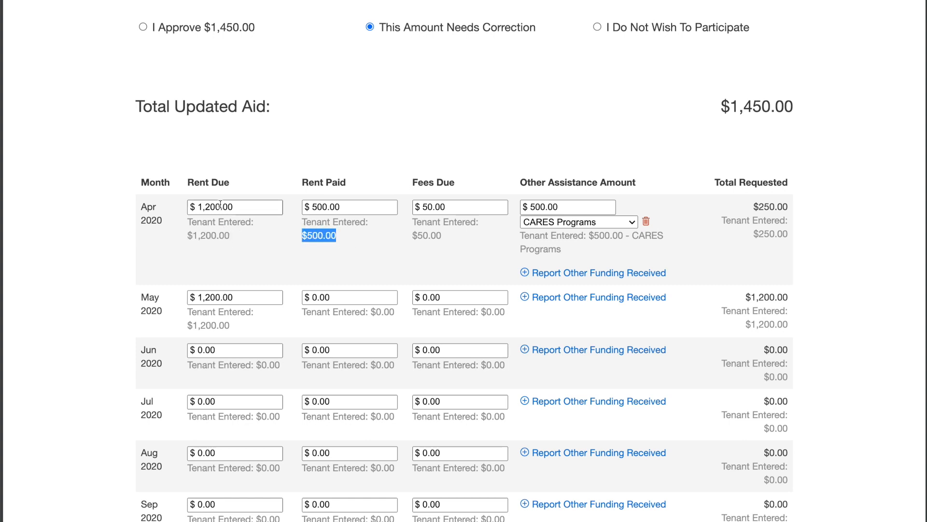
left_click_drag(349, 208, 296, 209)
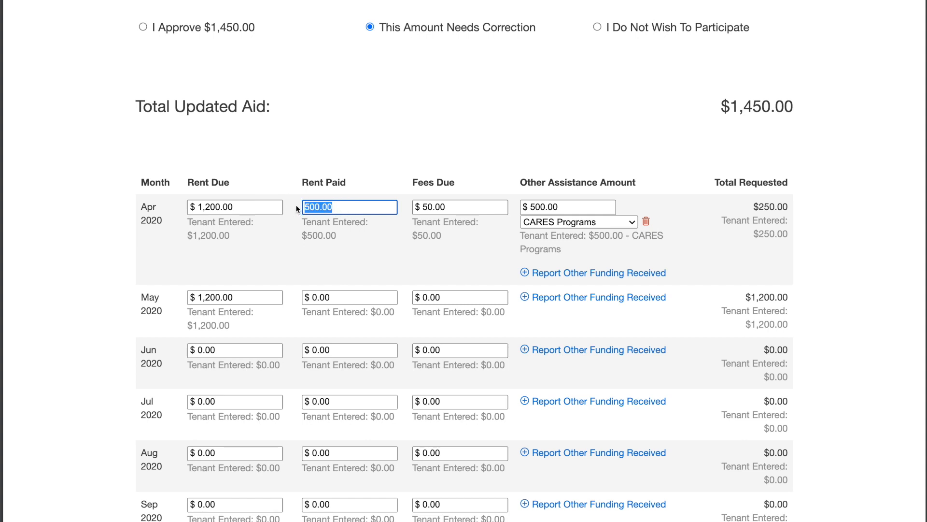
type("525.33")
left_click(456, 201)
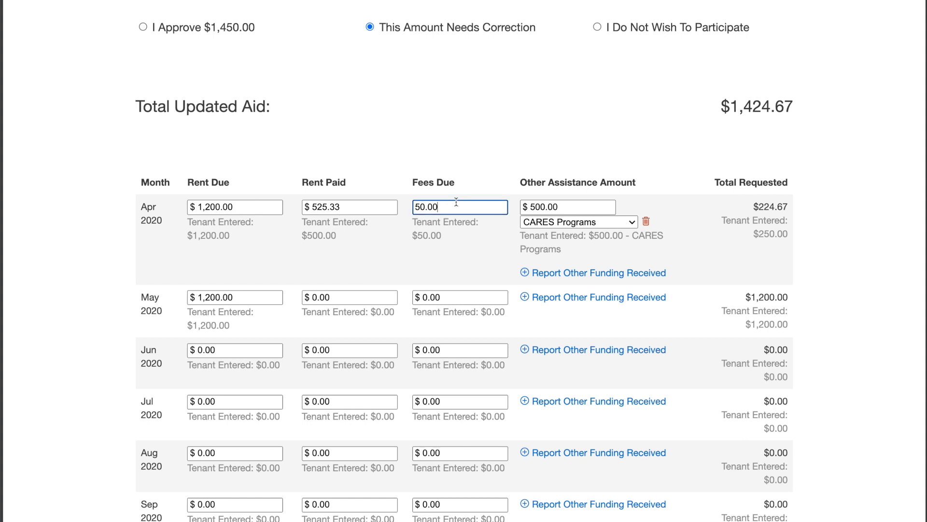
left_click(571, 205)
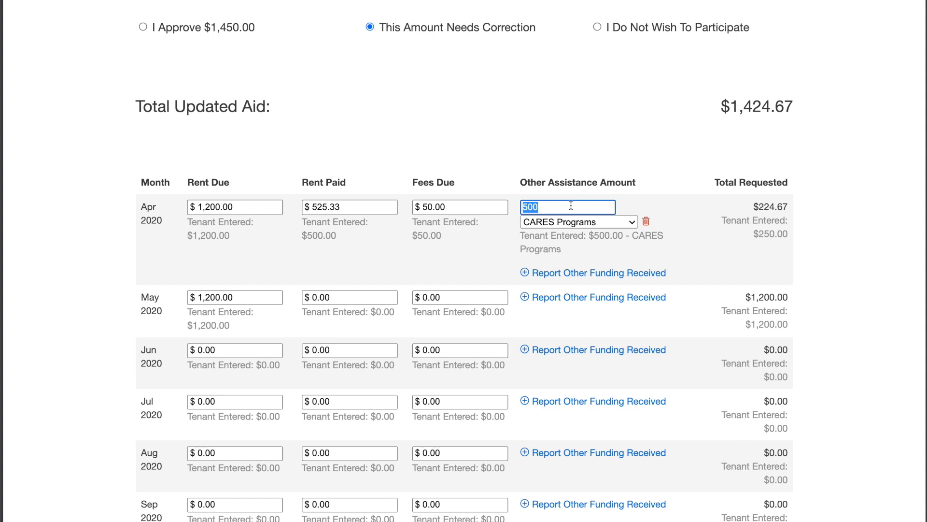
type("724")
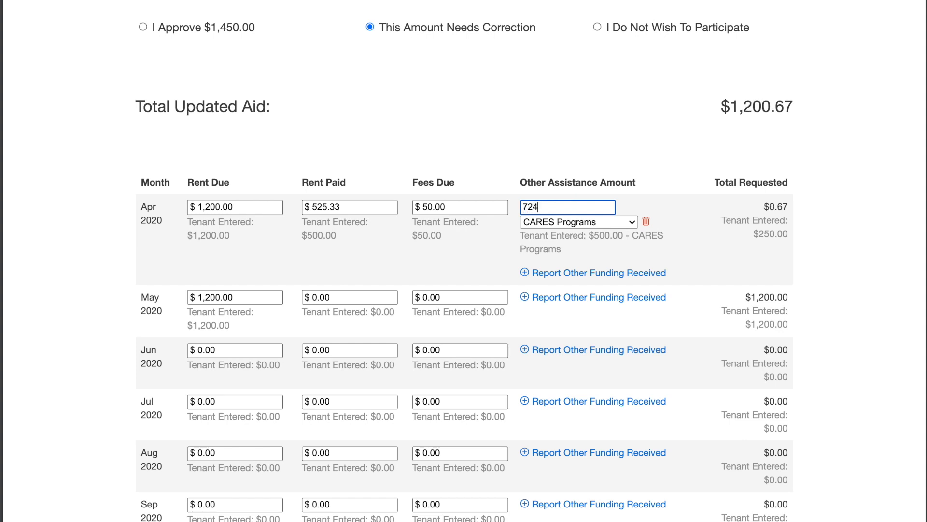
type(".67")
left_click(656, 145)
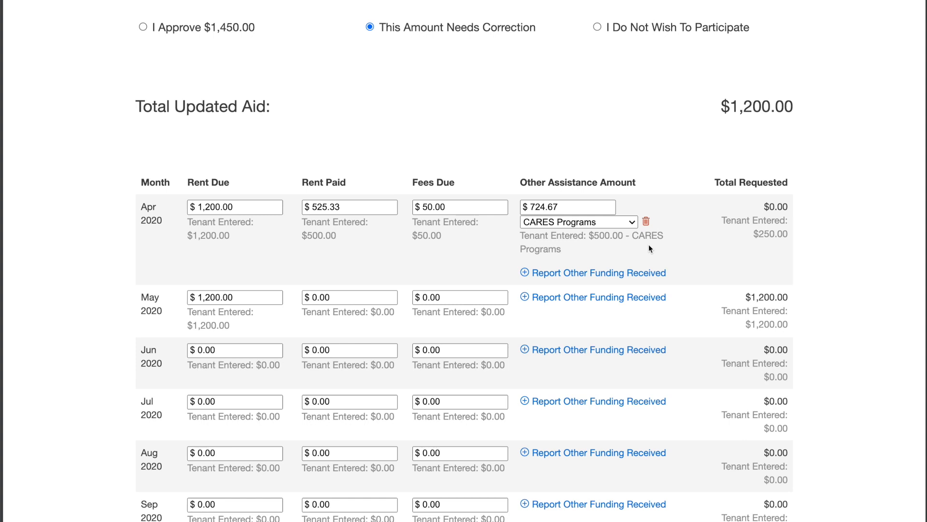
Step: Add $500 of CARES Programs funding to May 2020
scroll(648, 244, "down", 5)
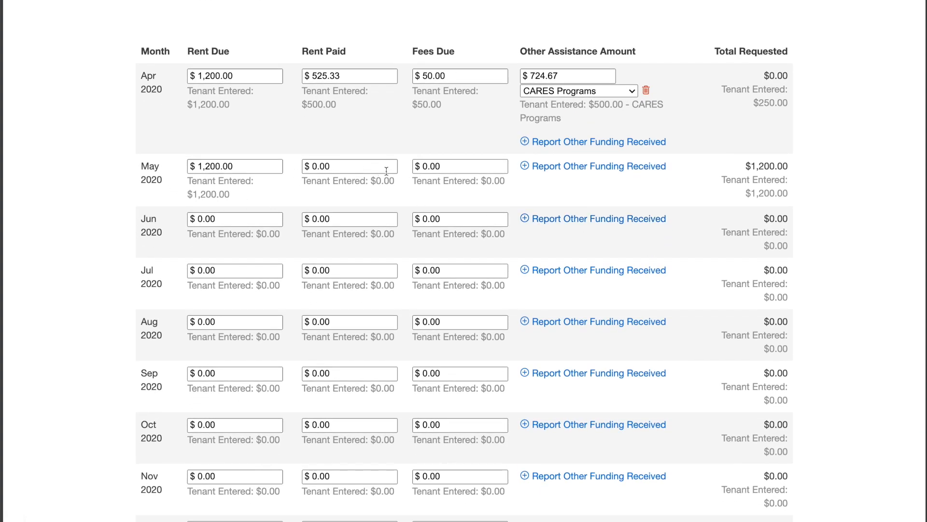
left_click(622, 164)
left_click(616, 183)
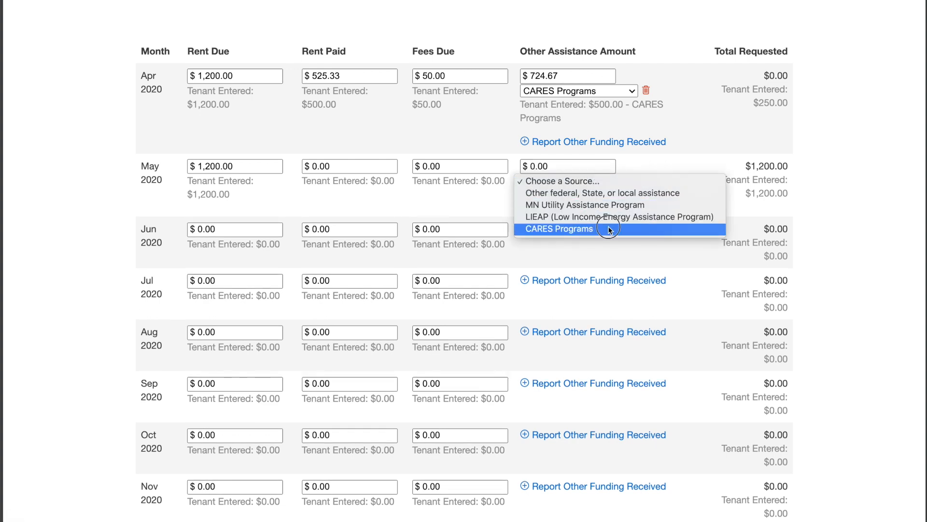
left_click(610, 227)
left_click(556, 163)
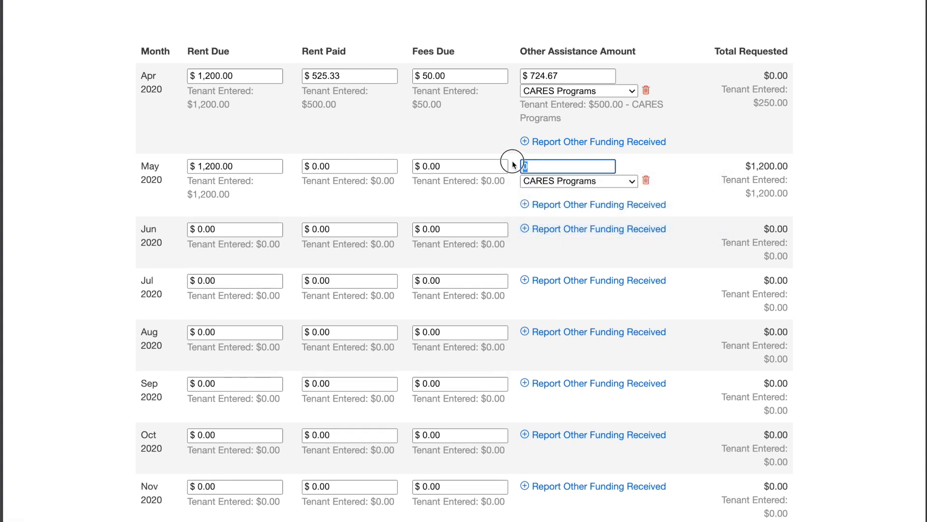
type("500")
left_click(686, 172)
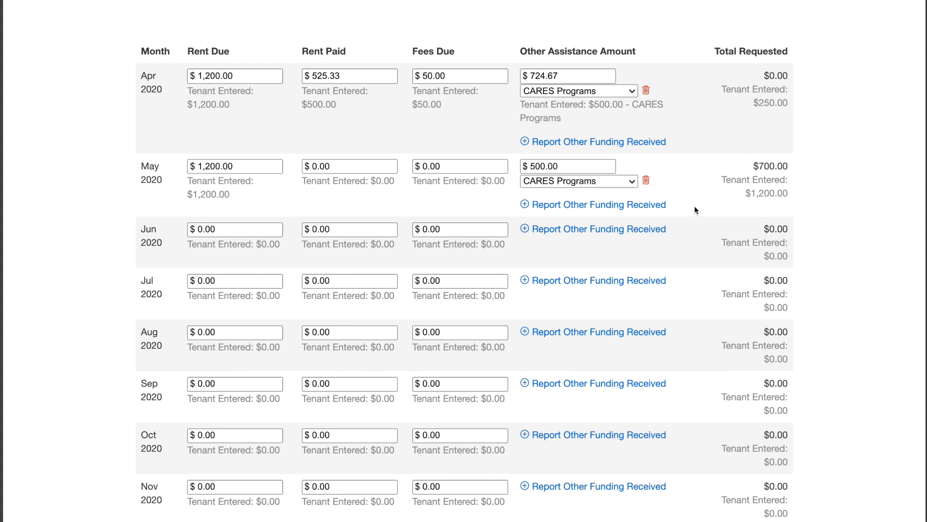
scroll(701, 175, "up", 5)
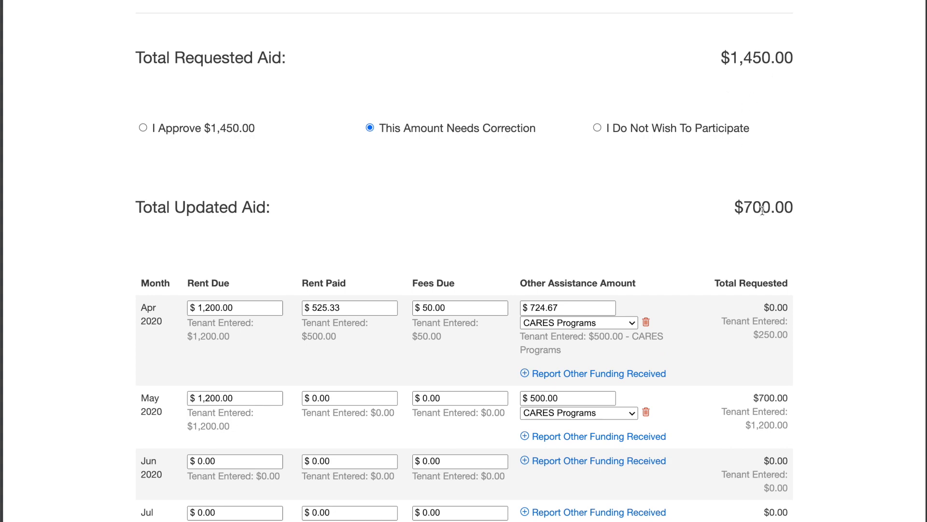
scroll(652, 224, "down", 12)
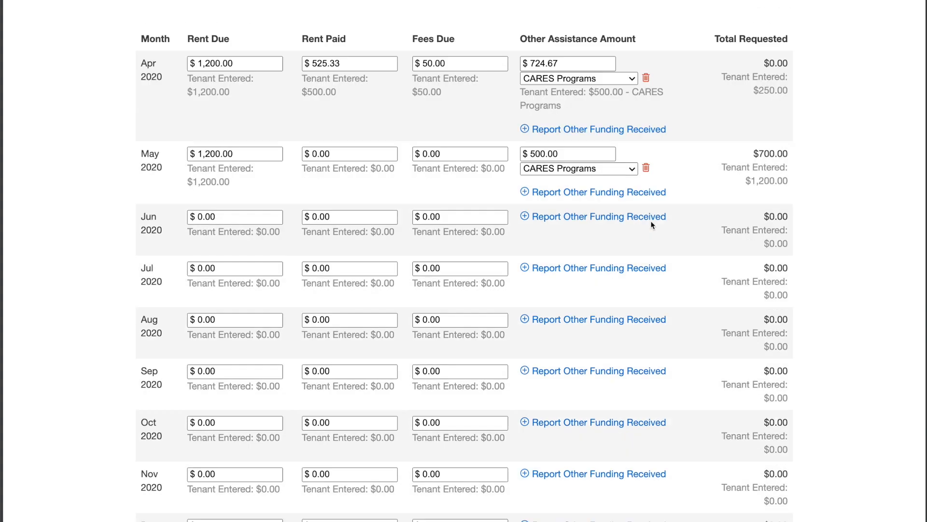
scroll(651, 225, "down", 5)
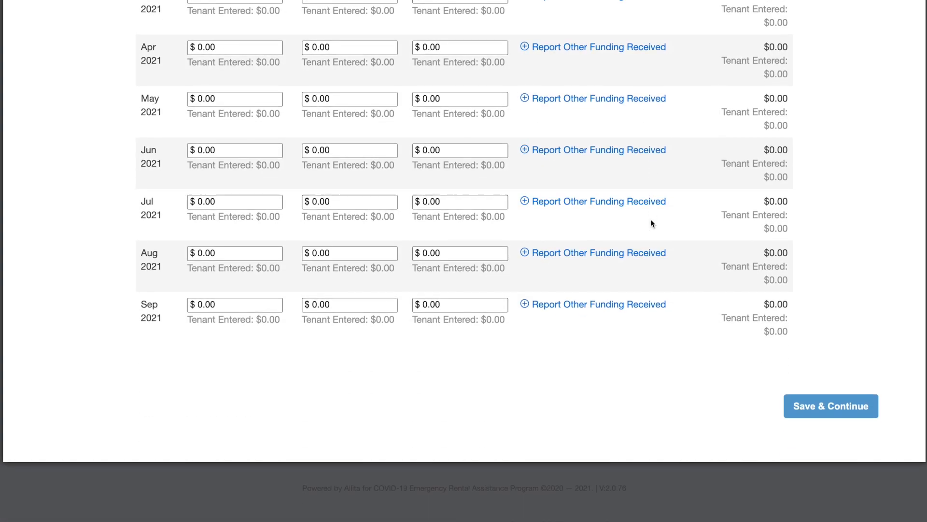
Step: Save the aid table and rename the property 'The Hallows of Minn'
left_click(823, 412)
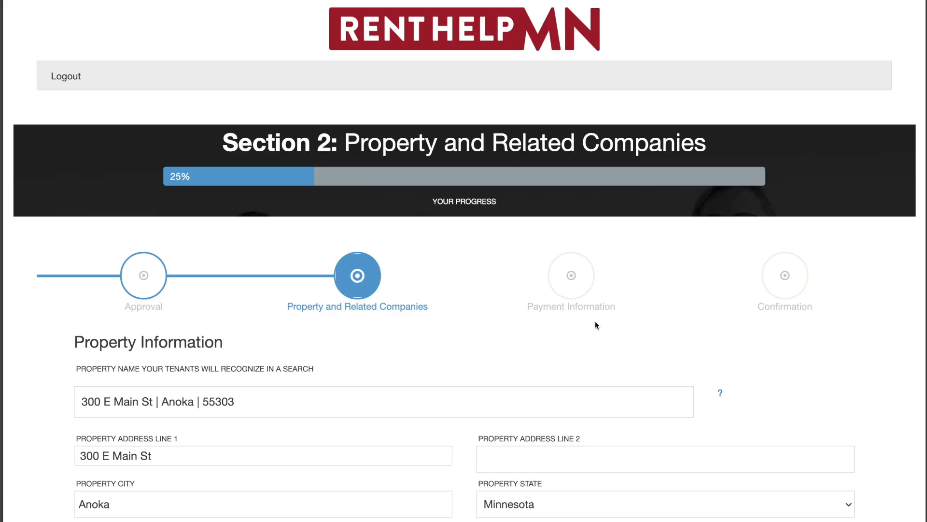
scroll(596, 321, "down", 3)
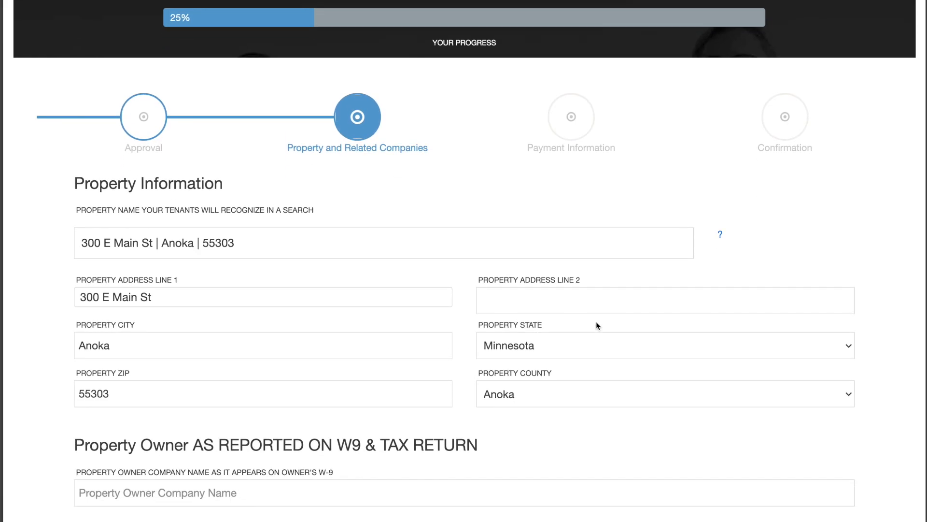
left_click_drag(269, 233, 74, 238)
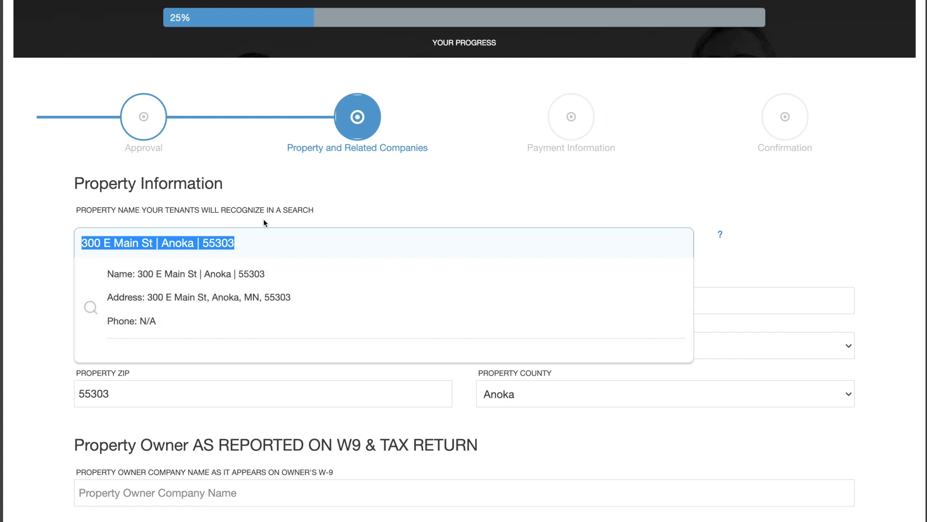
type("The Hallow")
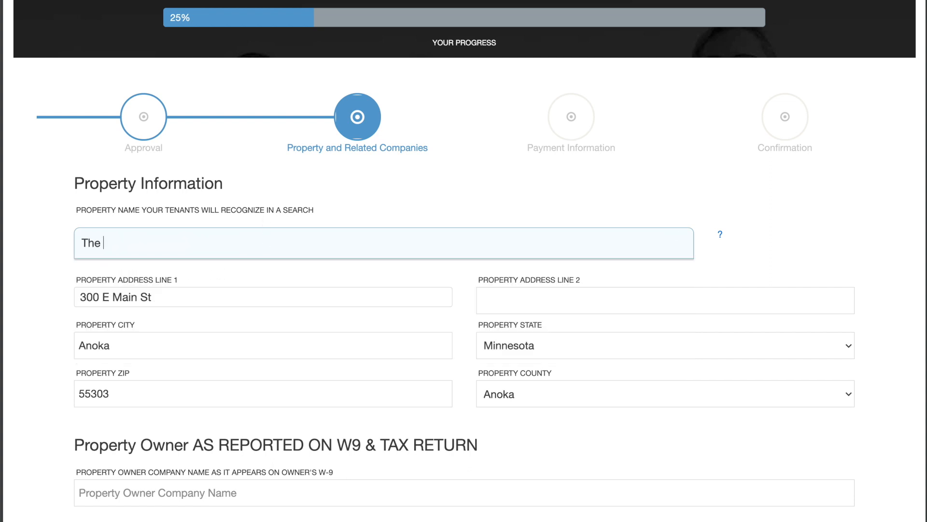
type("Ma")
key("BackSpace")
type("inn")
left_click(33, 276)
Step: Enter 'Property Owners R US' as the owner company, with its phone number
scroll(33, 277, "down", 3)
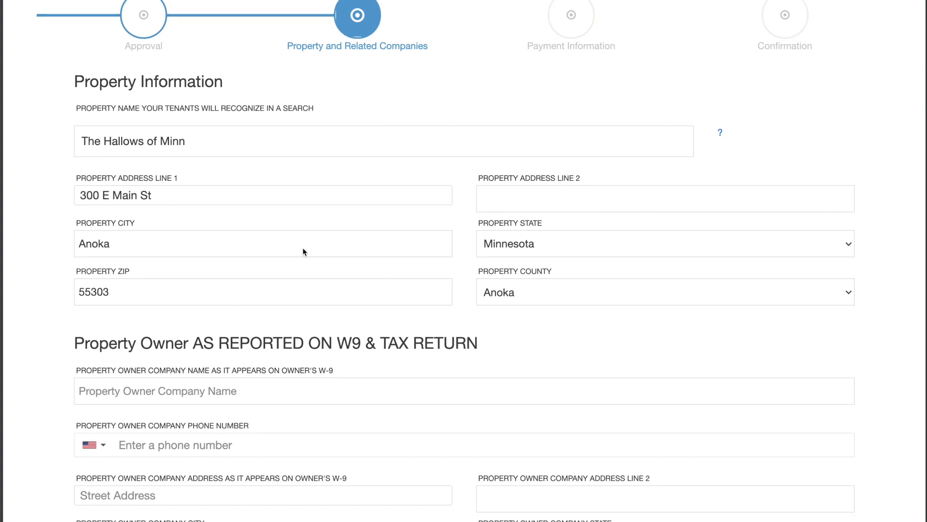
scroll(404, 268, "down", 6)
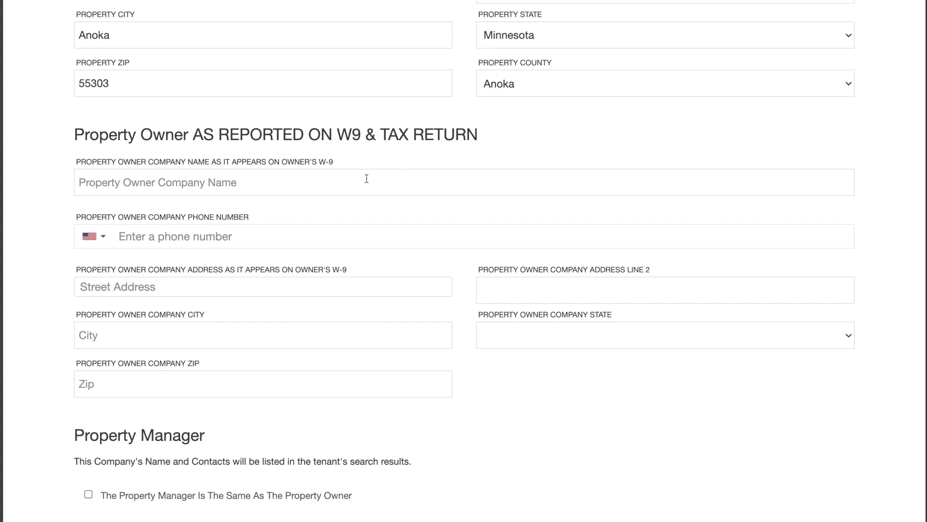
scroll(181, 189, "down", 6)
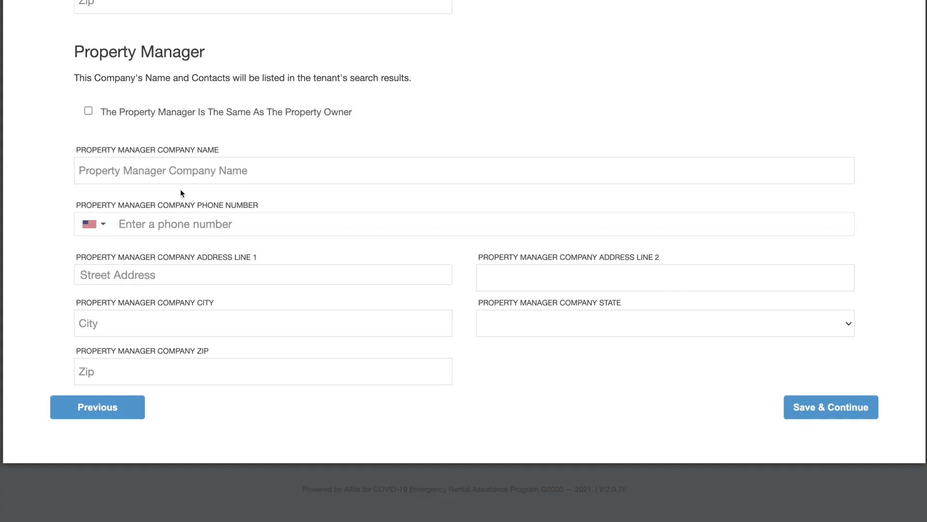
scroll(181, 192, "up", 5)
left_click(161, 144)
type("Pr")
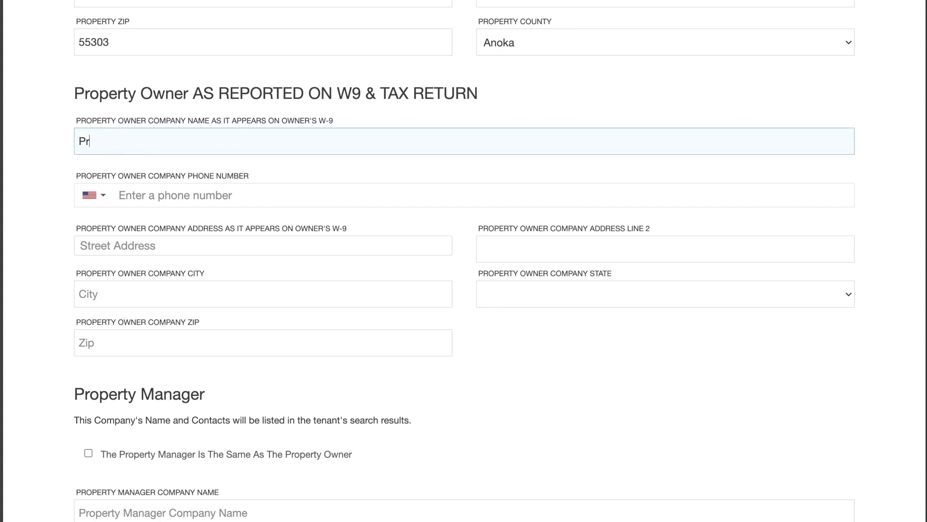
type("operty Owners are")
key("BackSpace")
key("BackSpace")
key("BackSpace")
key("BackSpace")
type("R US")
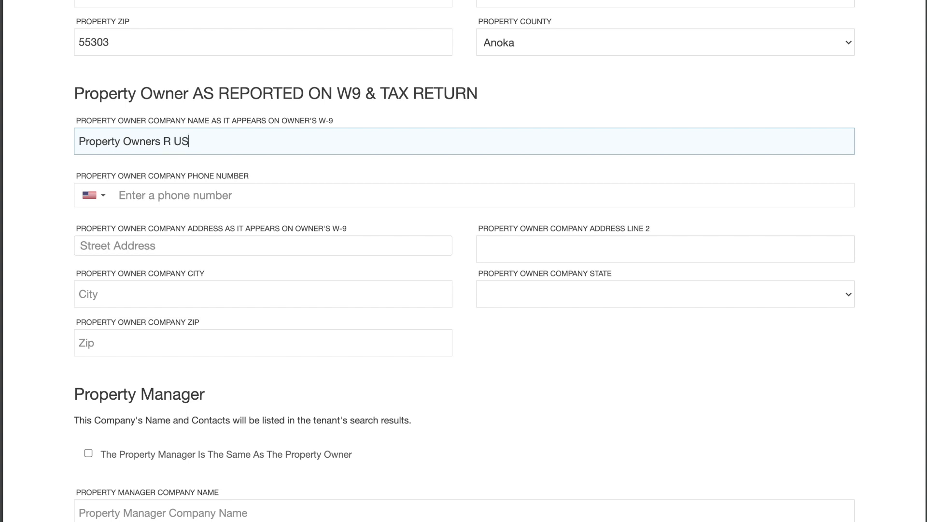
left_click(160, 191)
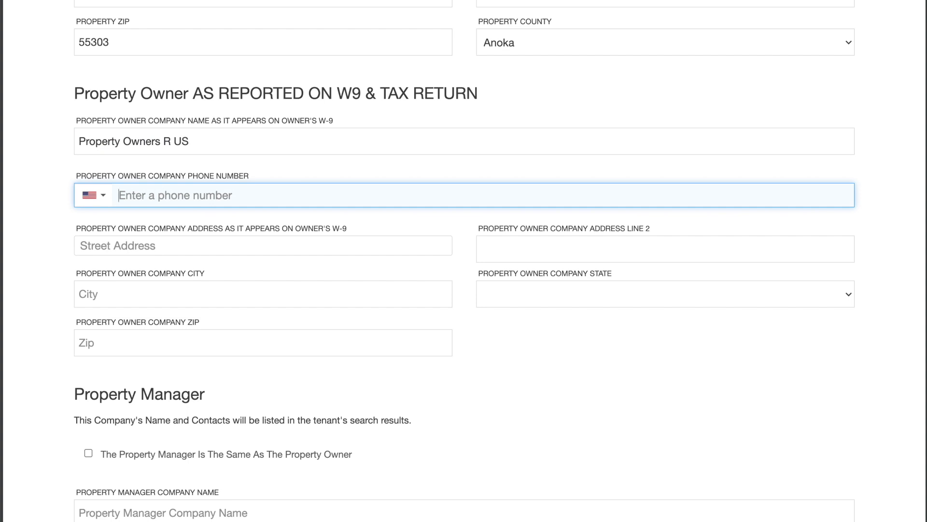
type("405) 266-1234")
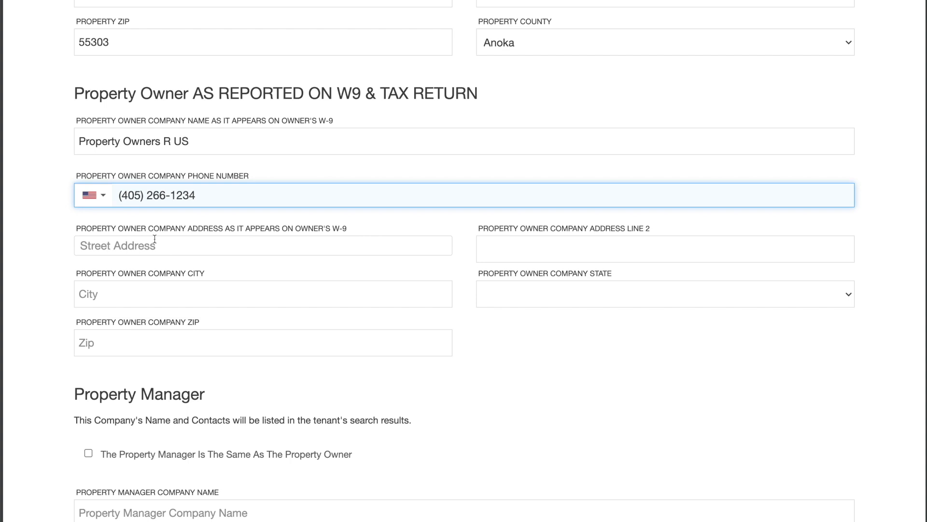
Step: Enter the owner company's street address, choosing the suggested Anoka, Minnesota match
left_click(148, 243)
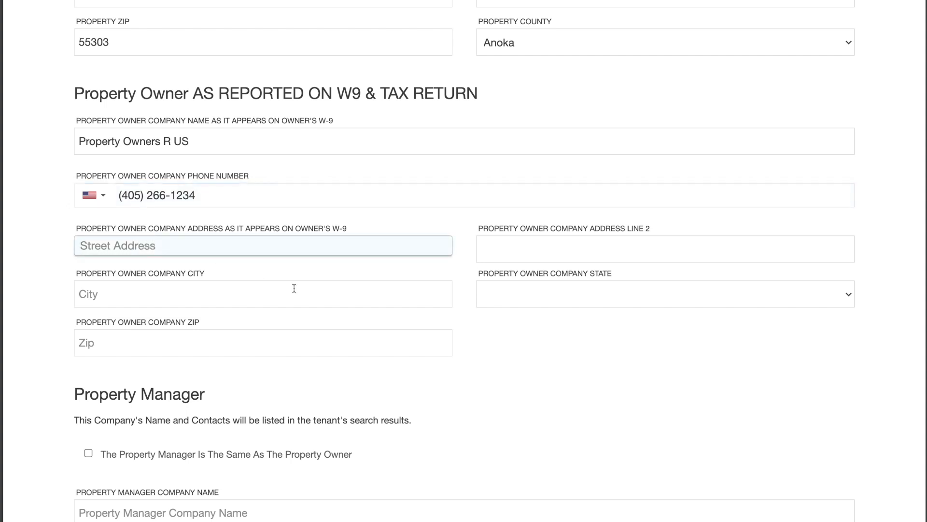
type("400 Main")
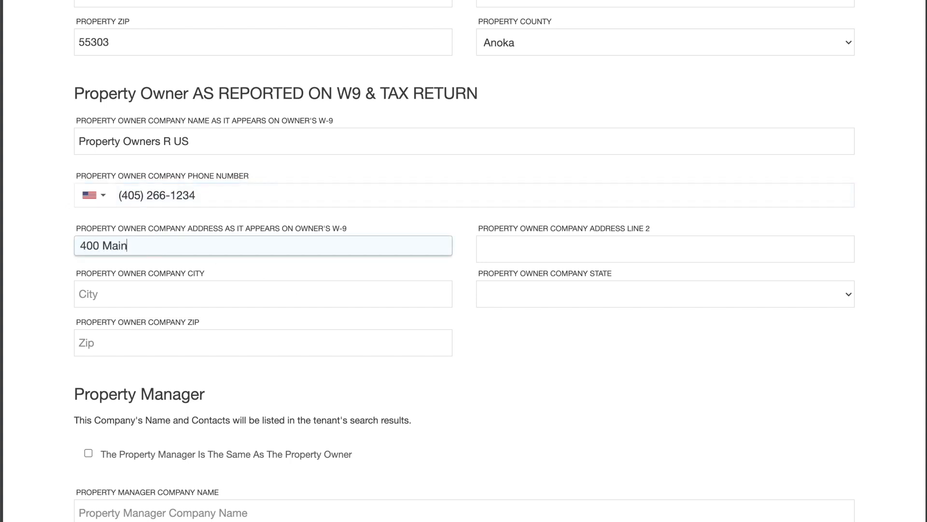
type(" Mn")
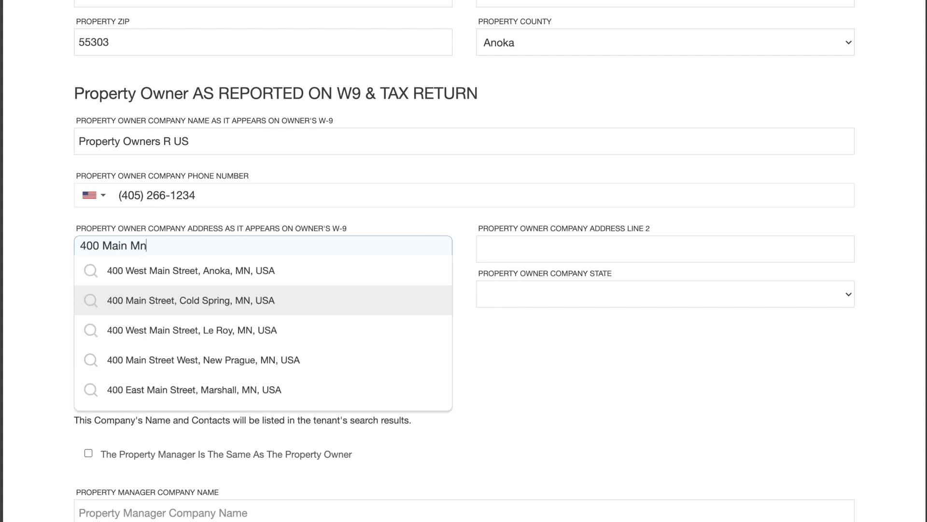
left_click(256, 276)
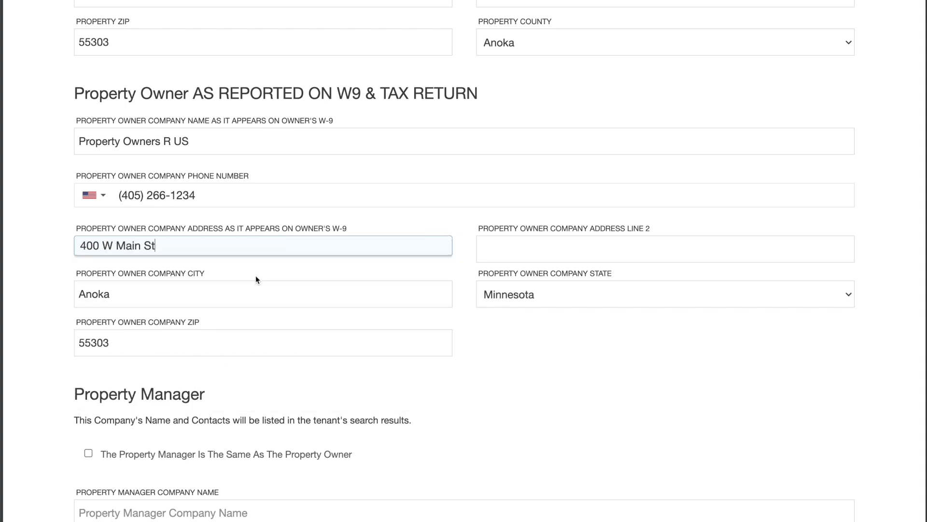
scroll(362, 312, "down", 2)
scroll(362, 317, "down", 2)
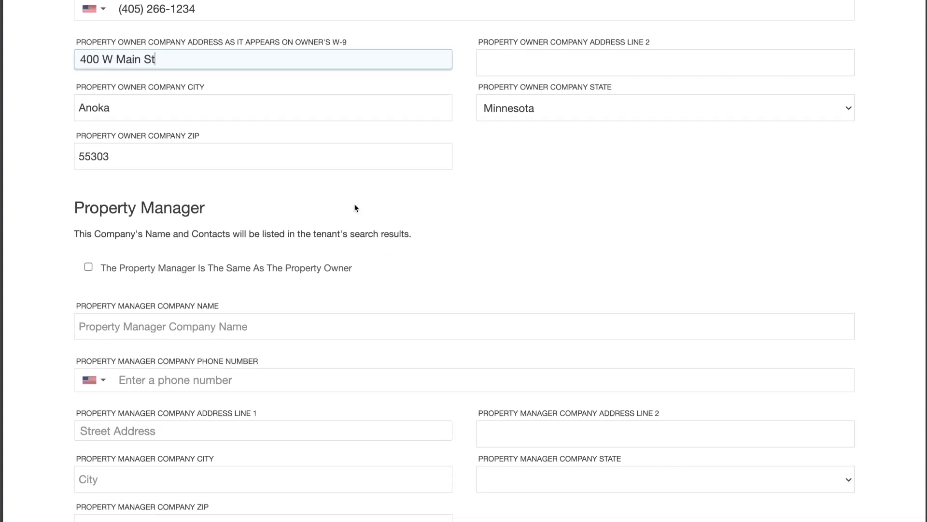
scroll(233, 230, "up", 2)
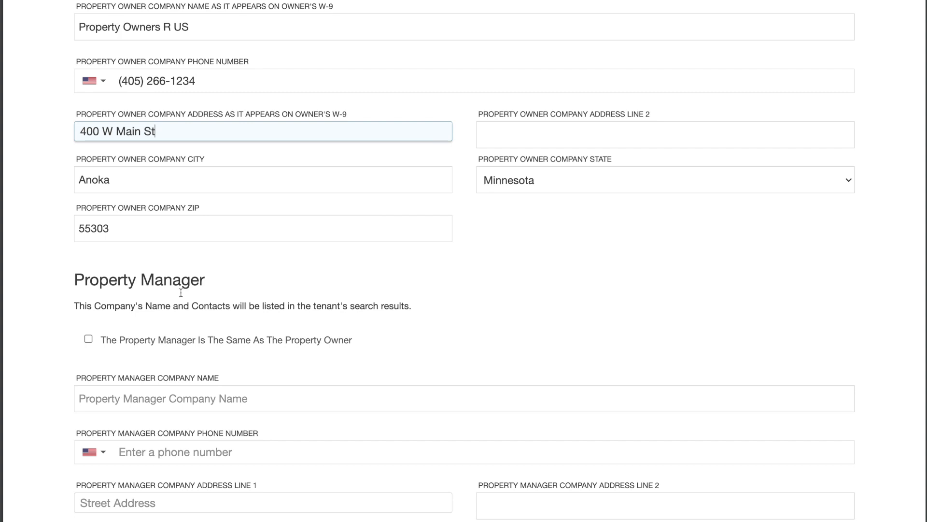
scroll(215, 333, "down", 2)
Step: Enter 'The Managing Company IV' as property manager and fill in its phone number
left_click(213, 329)
scroll(435, 311, "down", 2)
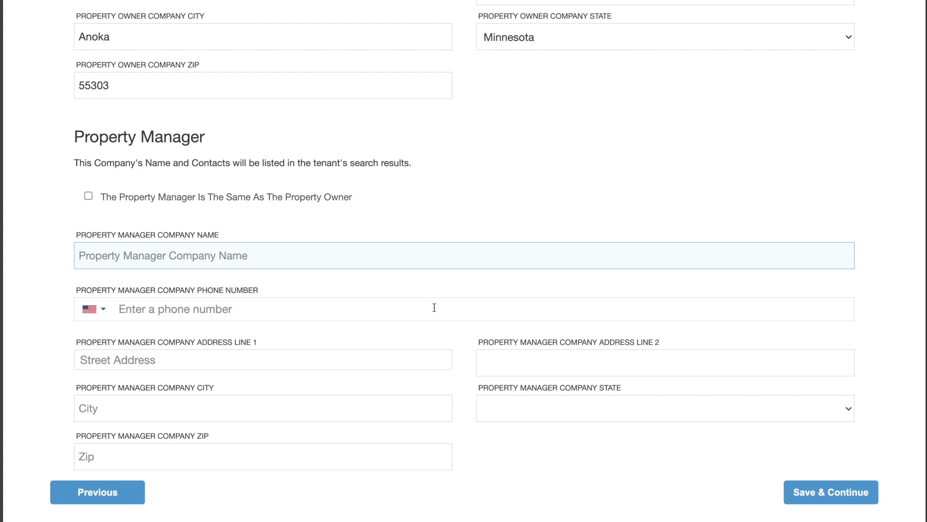
type("The")
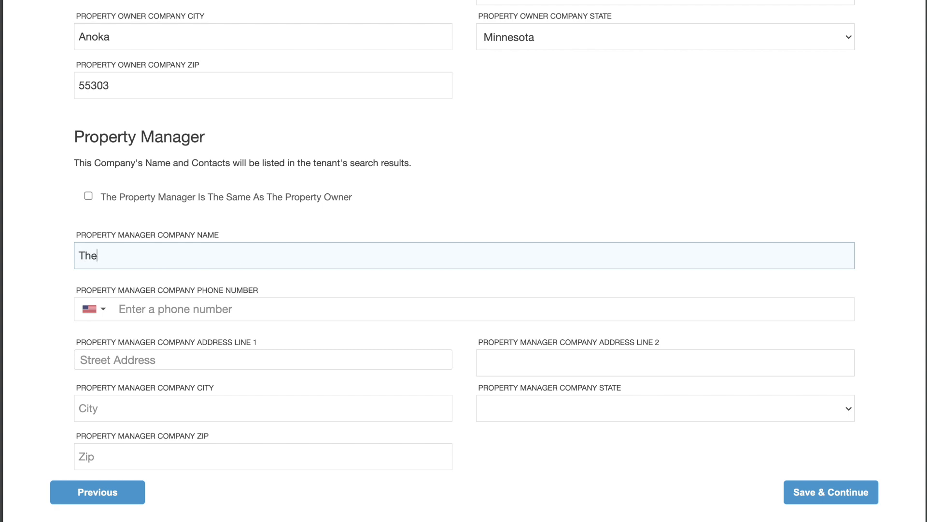
type(" Managing Company")
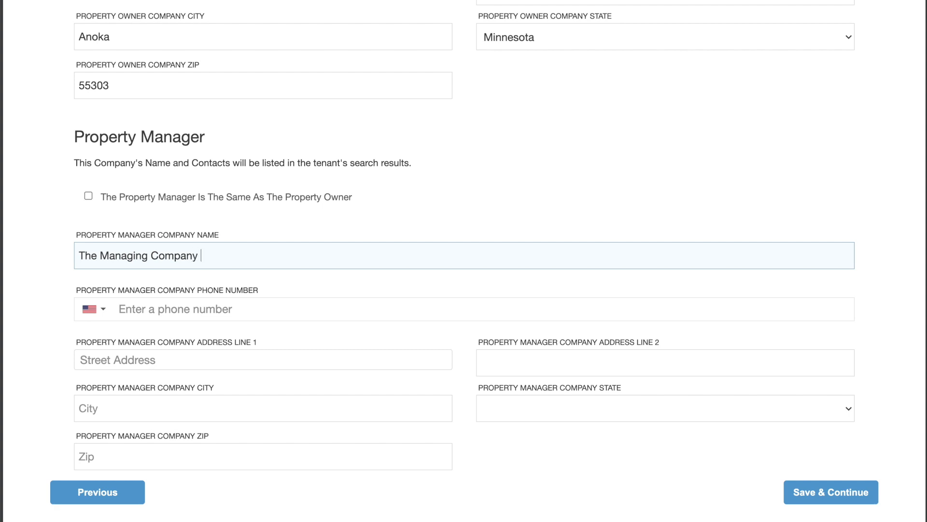
type(" Iv")
type("V")
scroll(463, 261, "down", 3)
left_click(370, 242)
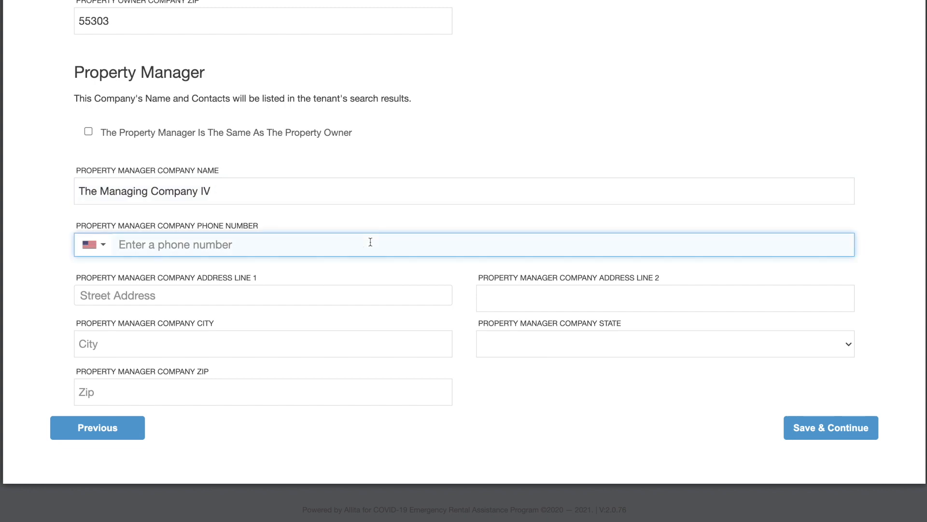
type("512")
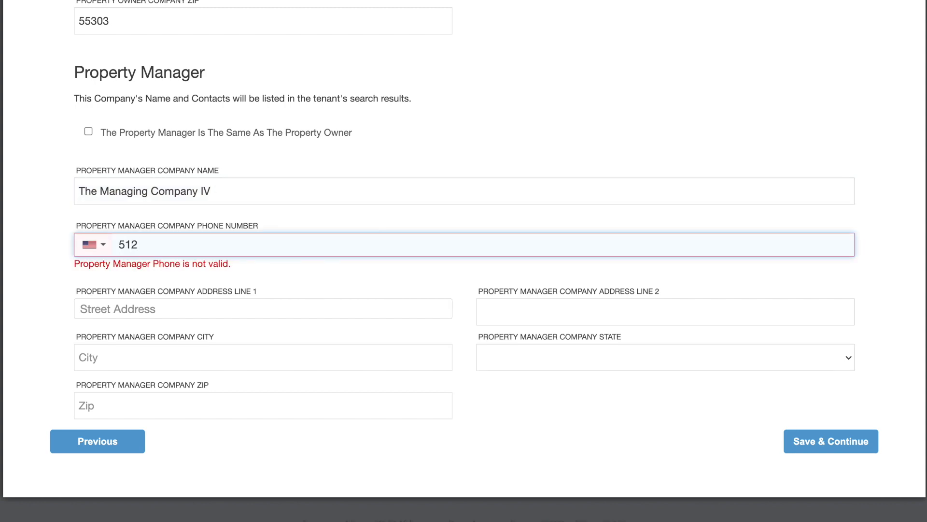
type(") 445-1234")
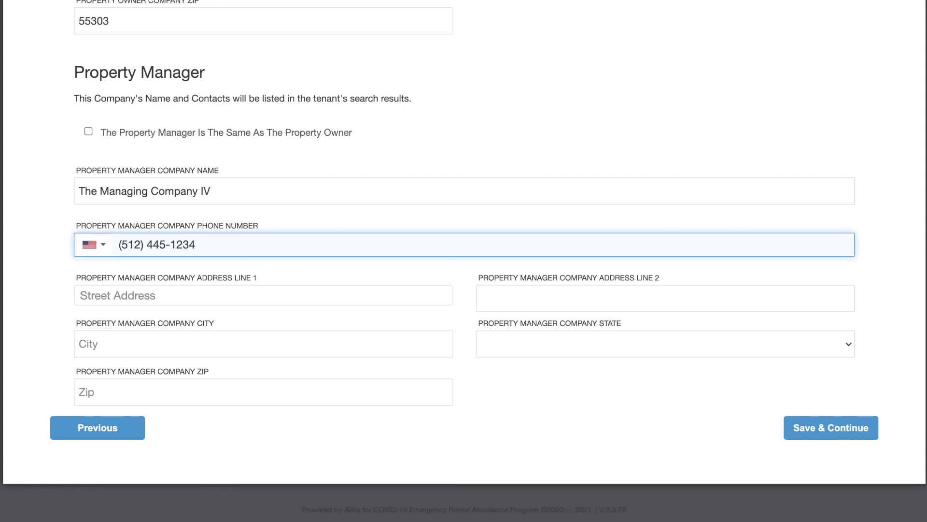
Step: Set the manager's street address from the Cold Spring, MN suggestion and save the property details
left_click(286, 278)
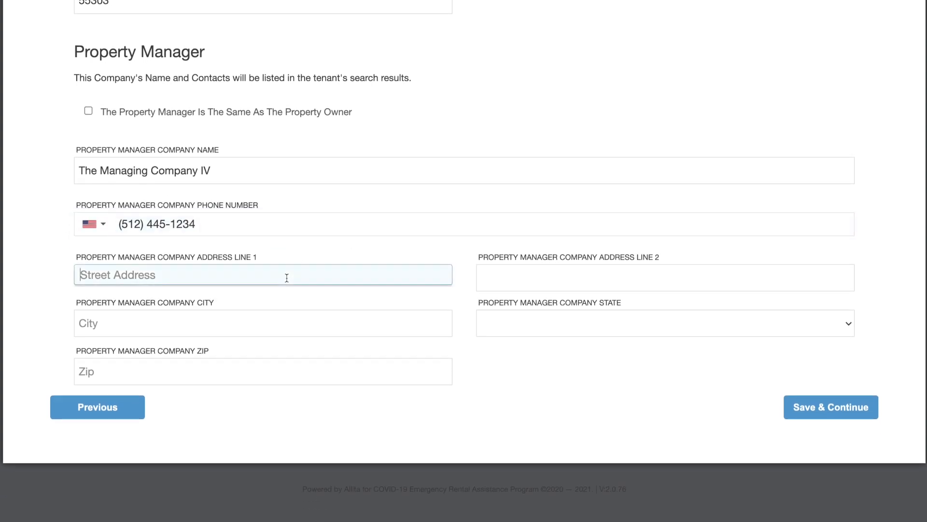
type("400 ")
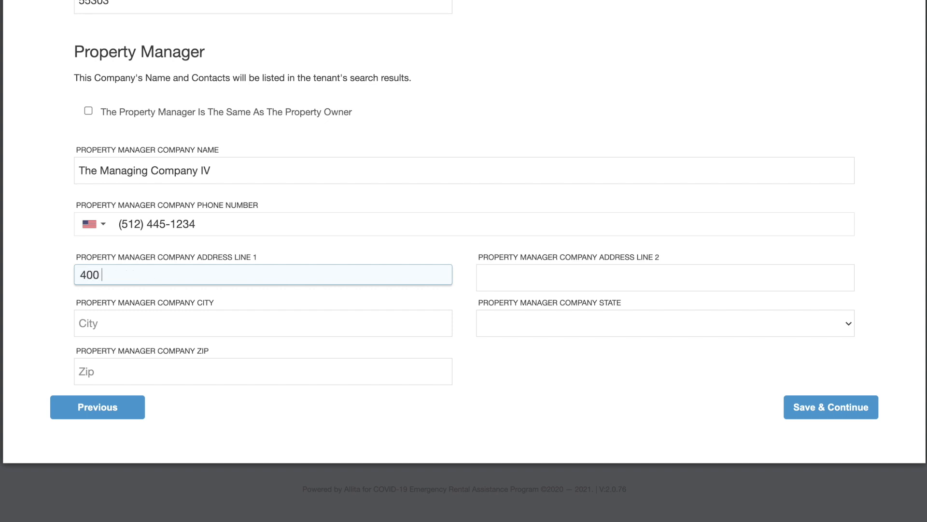
type("Main Mn")
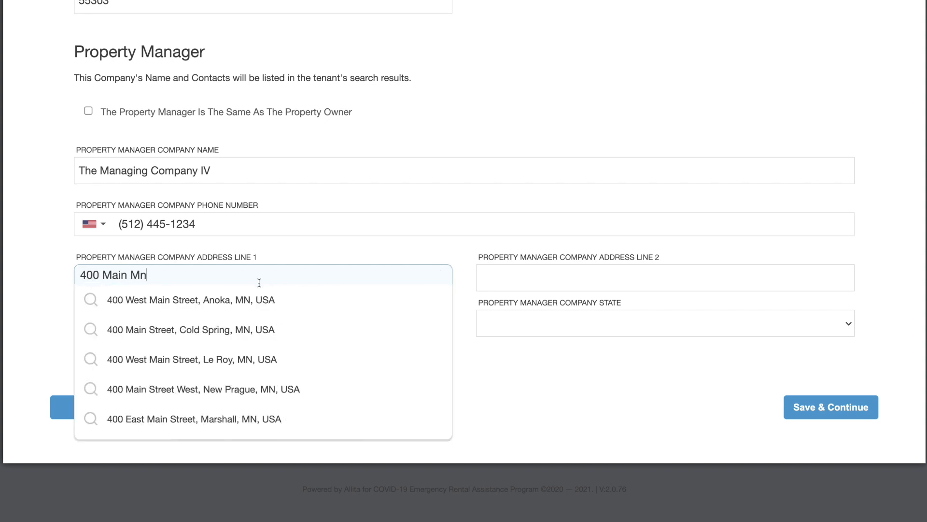
left_click(167, 328)
left_click(810, 407)
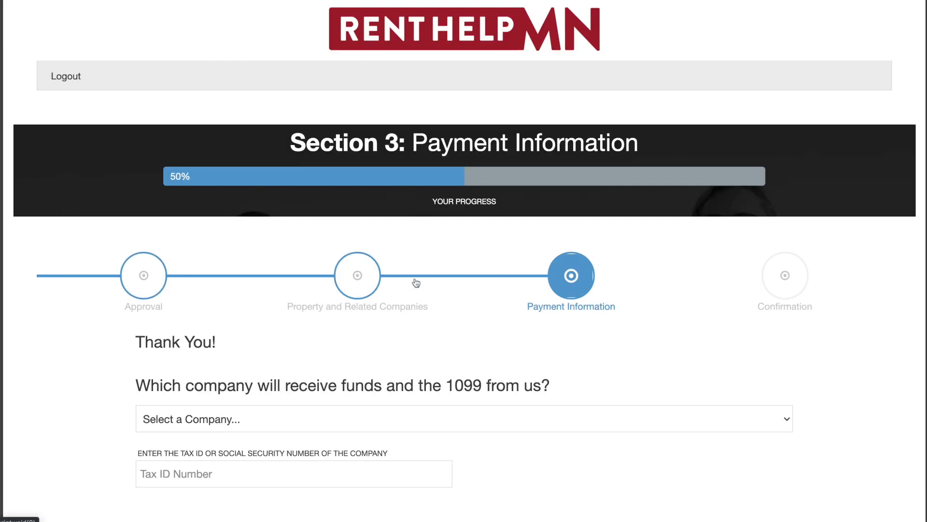
Step: Choose Property Owners R US in 'Select a Company' and enter the company's tax ID number
scroll(415, 282, "down", 3)
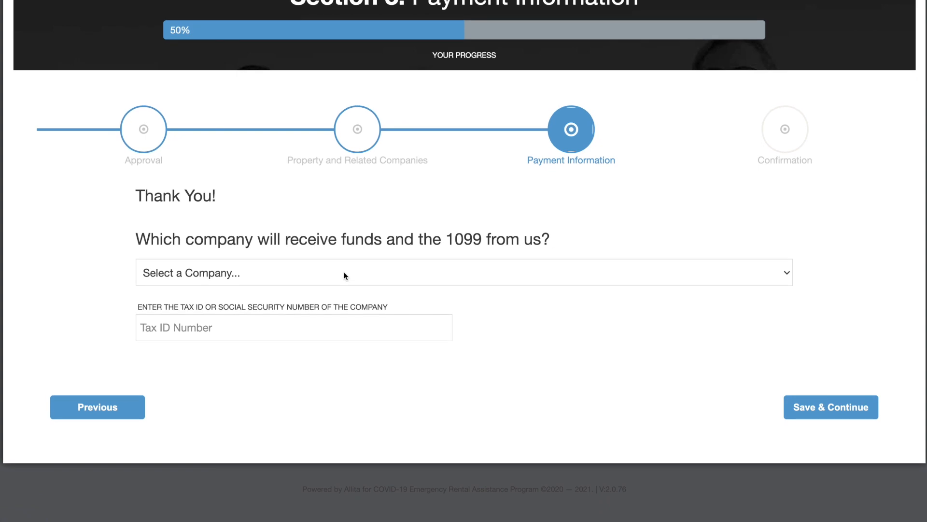
left_click(344, 272)
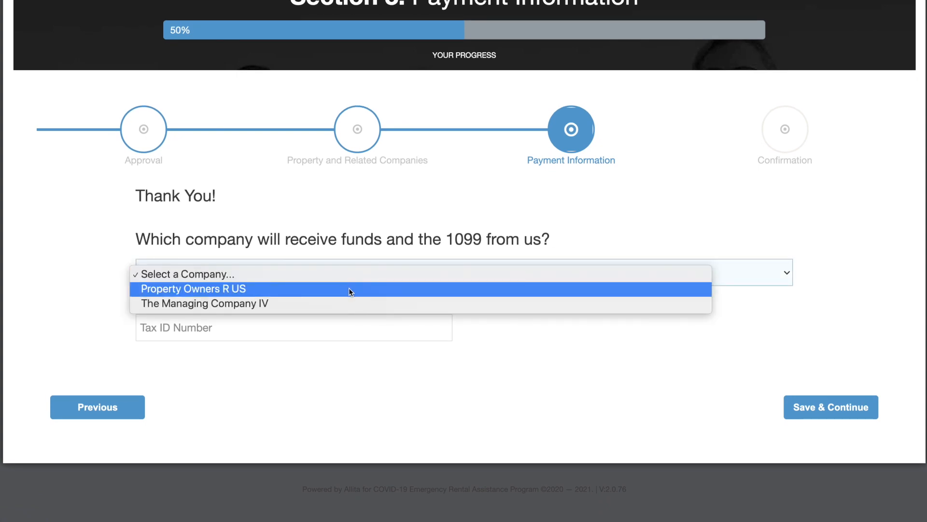
left_click(349, 288)
left_click(333, 327)
type("123456789")
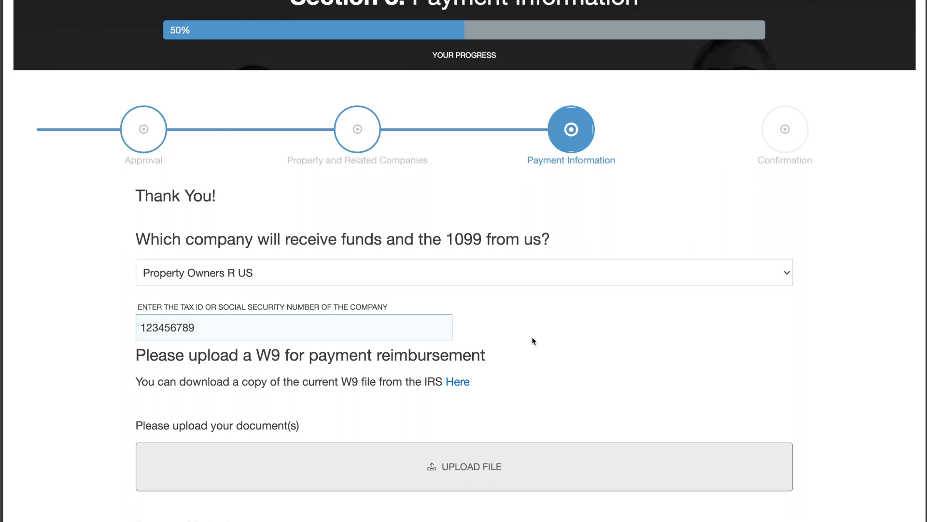
scroll(532, 338, "down", 1)
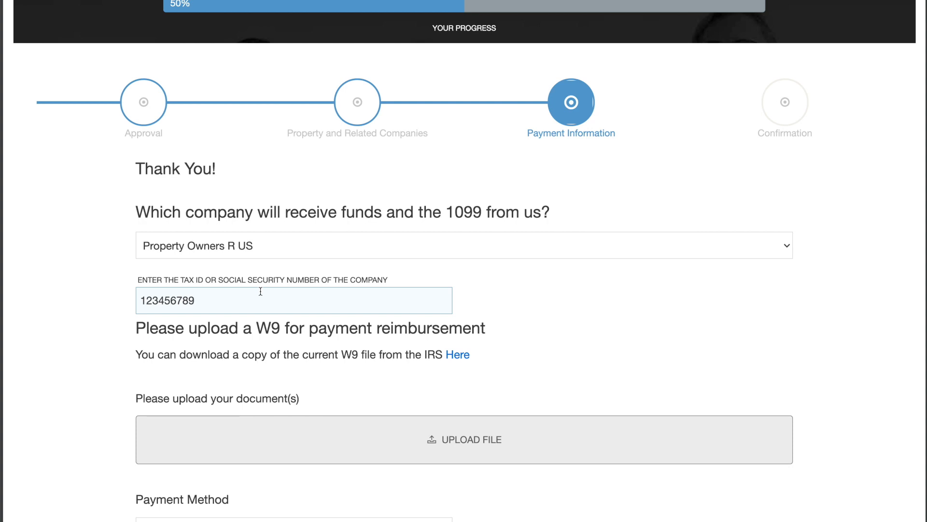
scroll(260, 291, "down", 3)
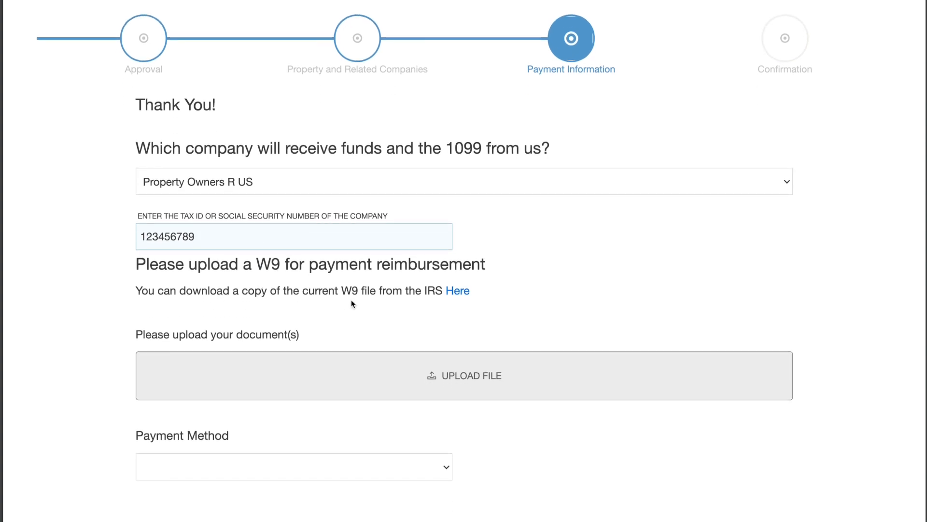
scroll(378, 337, "down", 3)
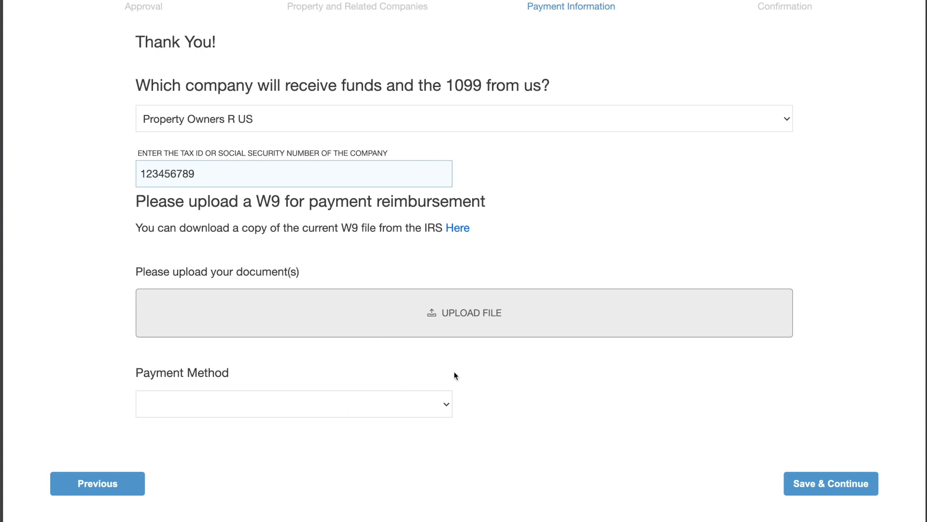
Step: Upload 'Screen Shot 2021-05-31 at 8.53.06 PM' as the company's W9
left_click(468, 315)
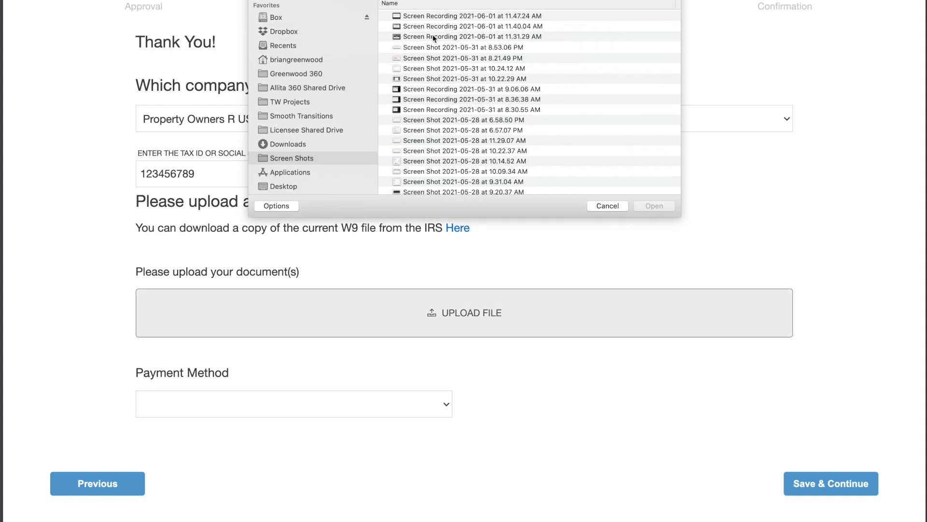
left_click(436, 19)
left_click(451, 46)
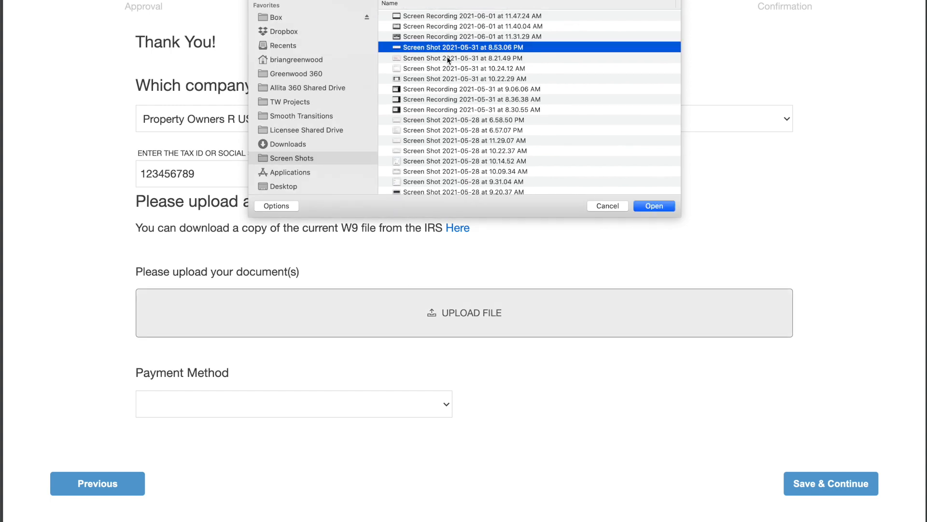
left_click(656, 206)
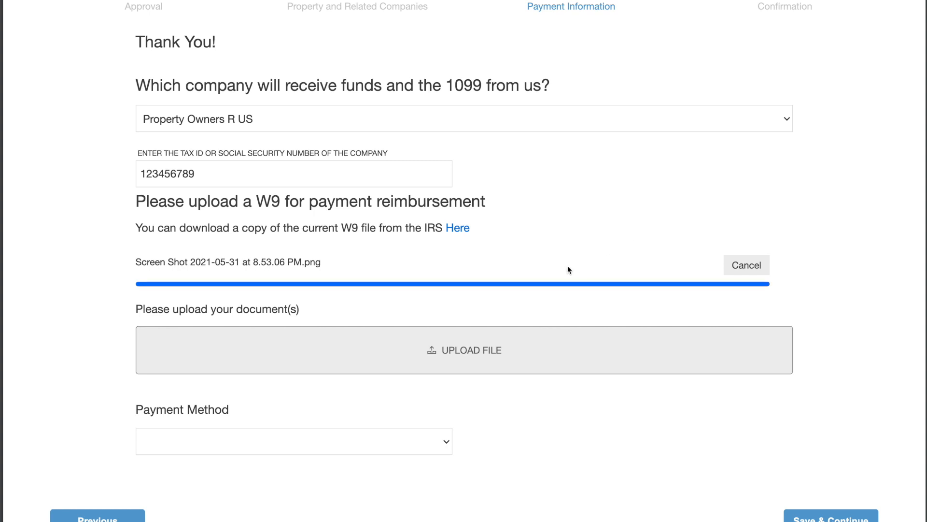
scroll(565, 267, "down", 1)
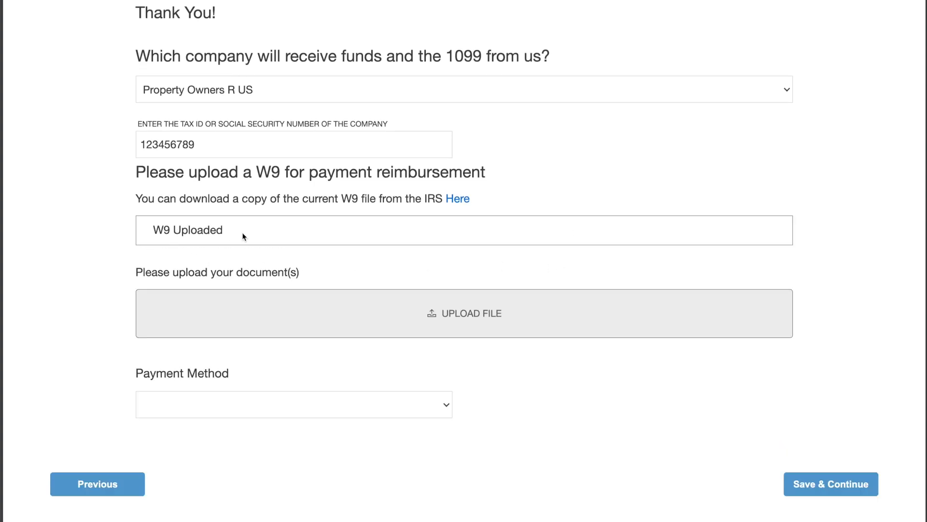
scroll(374, 275, "down", 3)
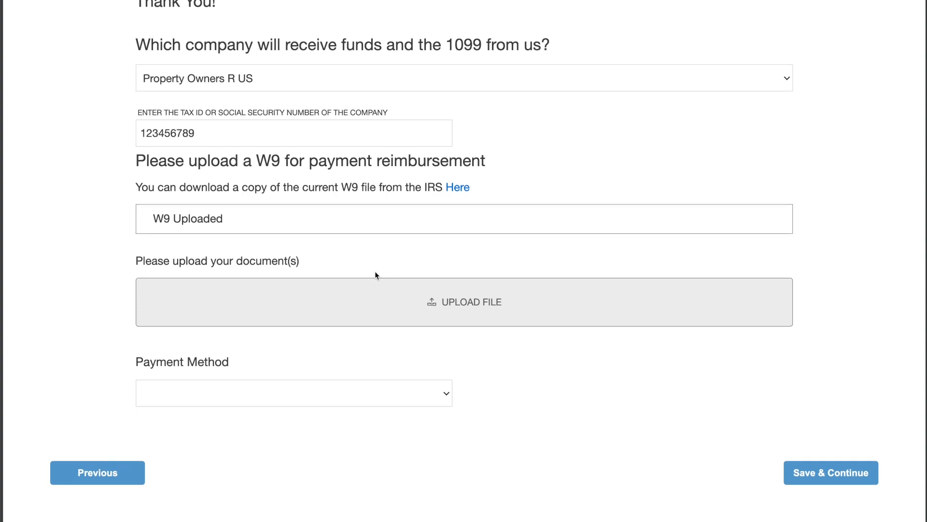
Step: Set the payment method to ACH Form or Voided Check with a Checking account
left_click(365, 327)
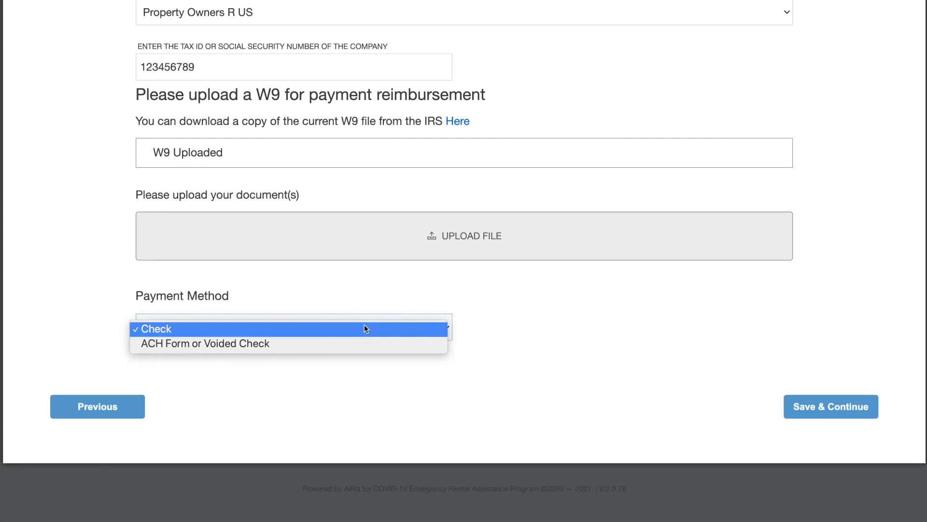
left_click(361, 343)
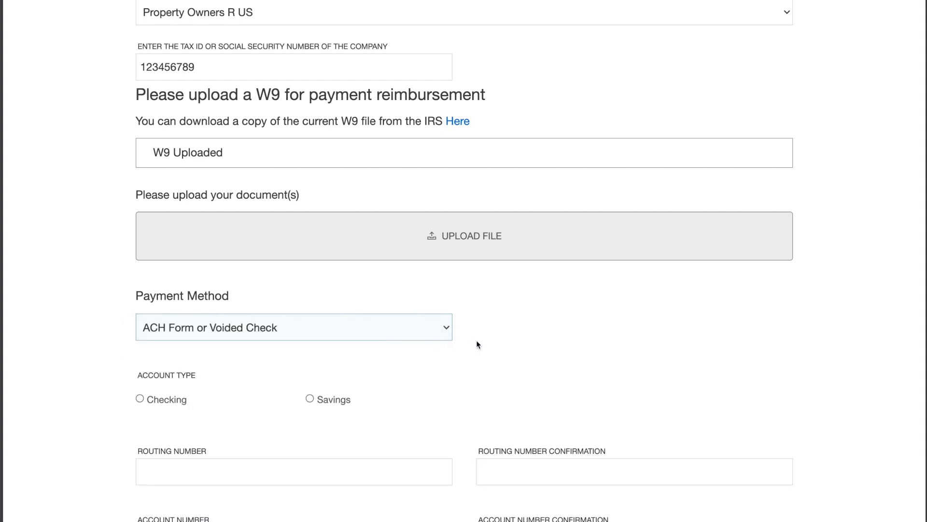
scroll(529, 346, "down", 3)
scroll(529, 347, "down", 3)
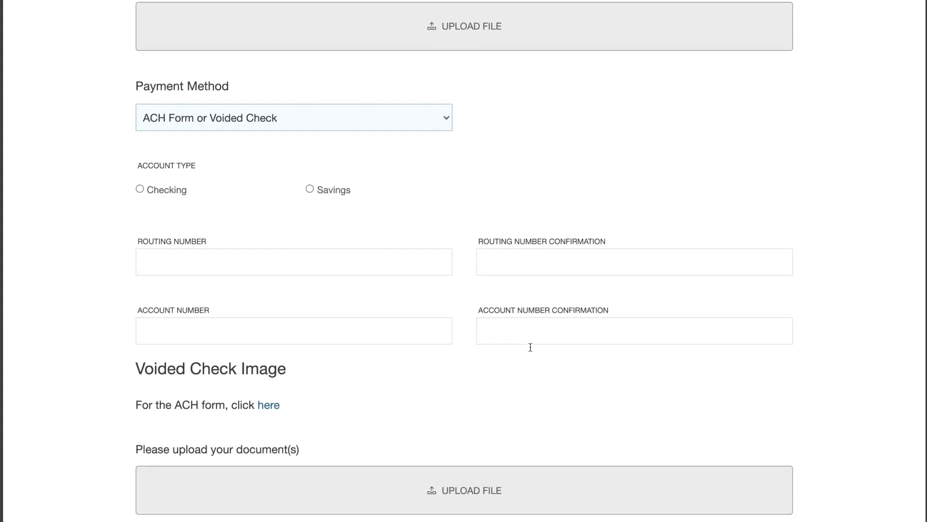
left_click(140, 177)
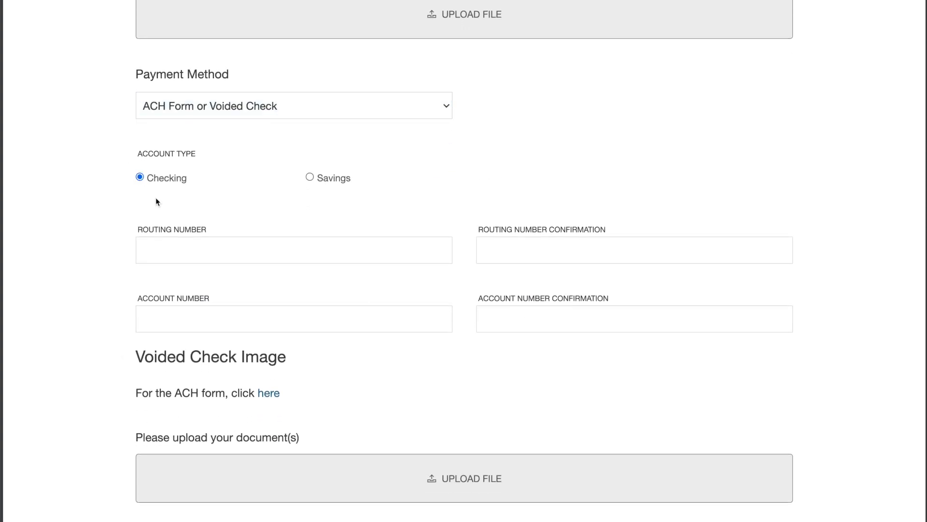
Step: Enter the routing number and paste it into the routing confirmation, account number and account confirmation fields
left_click(185, 247)
type("123456789")
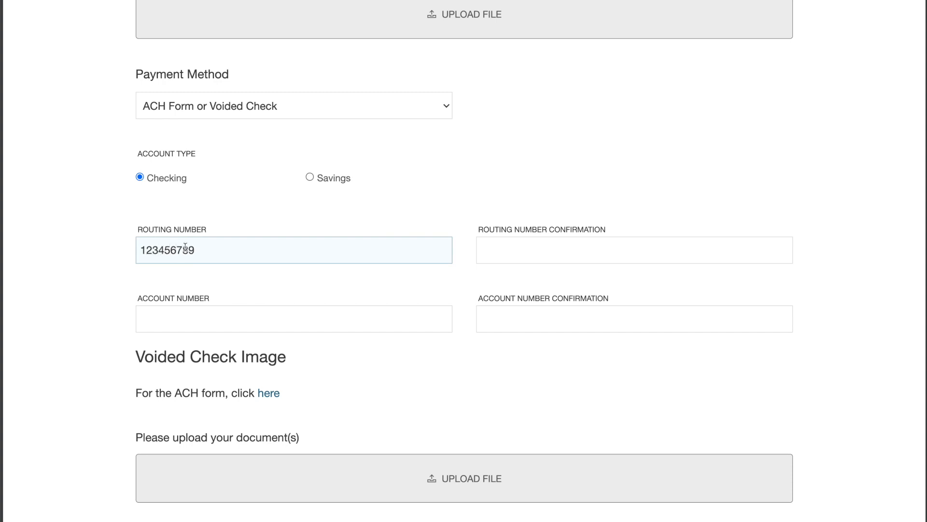
double_click(165, 249)
key("ctrl+c")
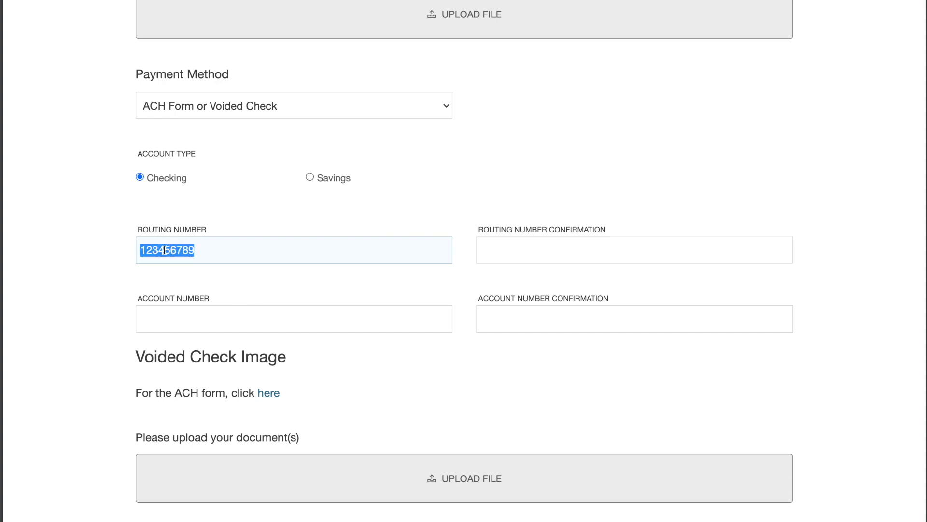
left_click(492, 251)
key("ctrl+v")
left_click(334, 316)
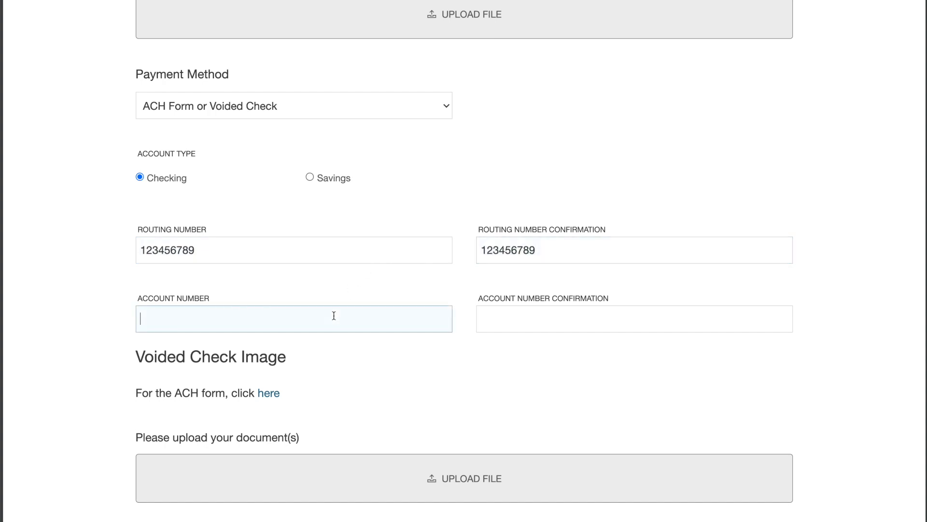
key("ctrl+v")
left_click(519, 325)
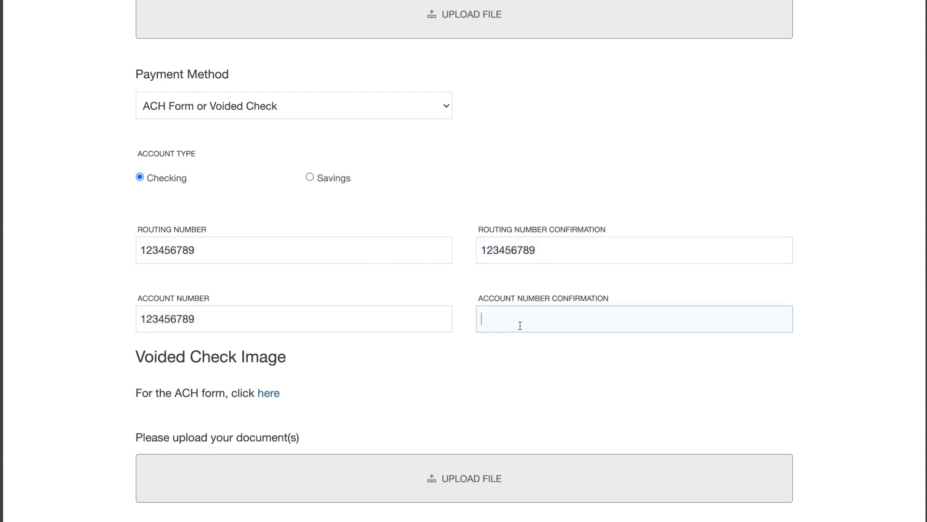
key("ctrl+v")
scroll(400, 368, "down", 3)
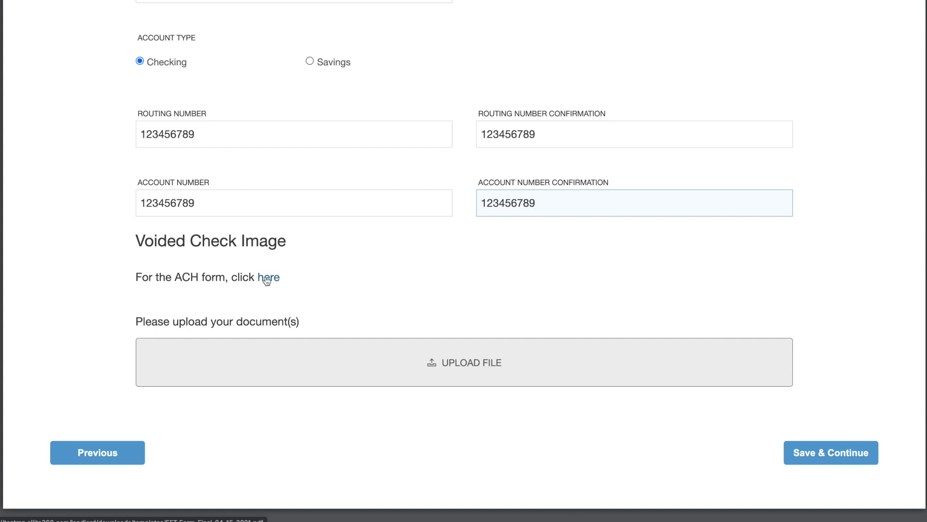
Step: Upload 'Screen Shot 2021-05-31 at 8.53.06 PM' as the voided check image
left_click(472, 362)
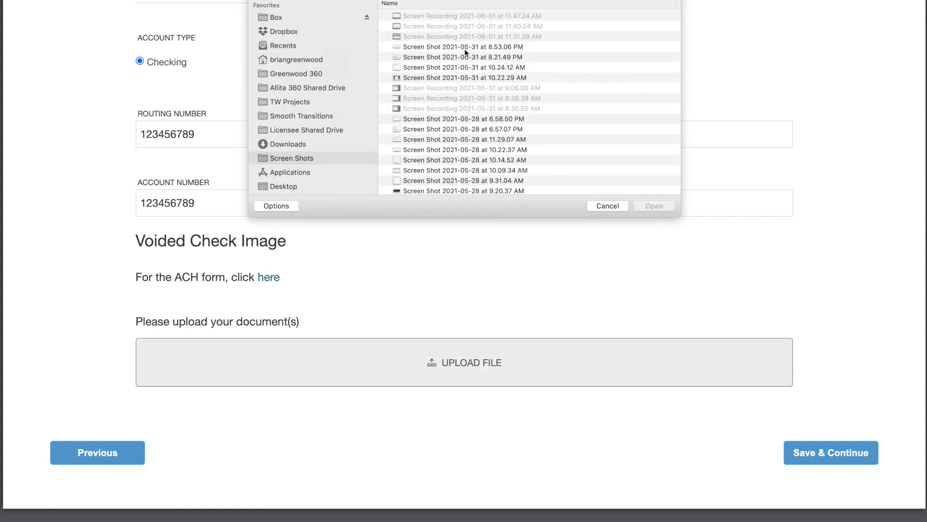
left_click(440, 50)
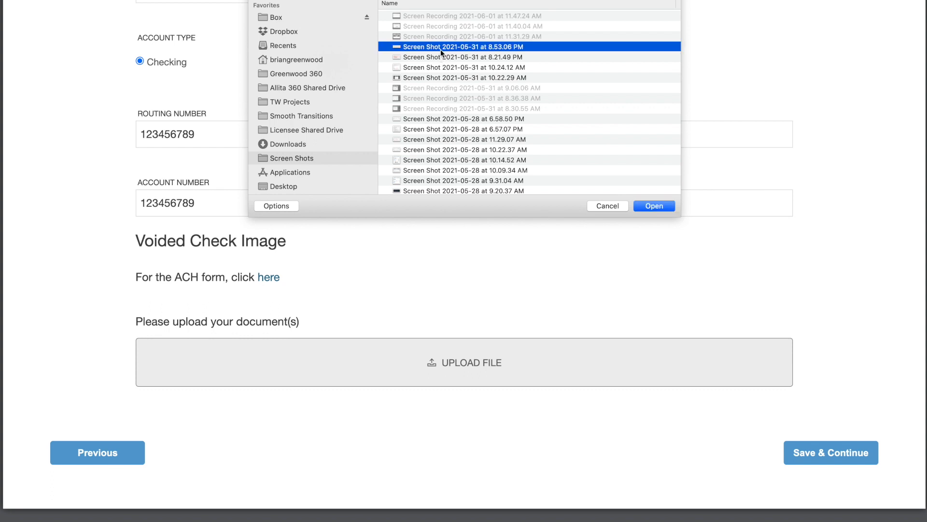
left_click(655, 206)
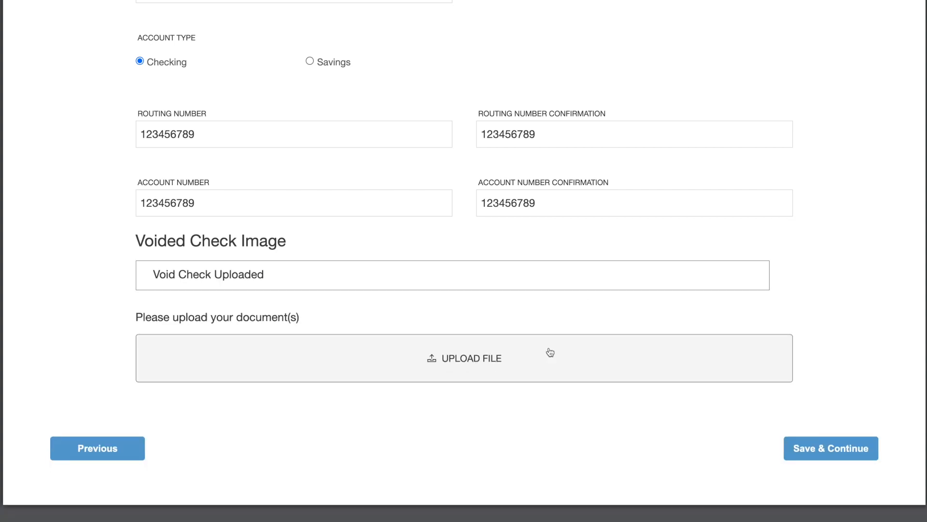
scroll(368, 318, "up", 4)
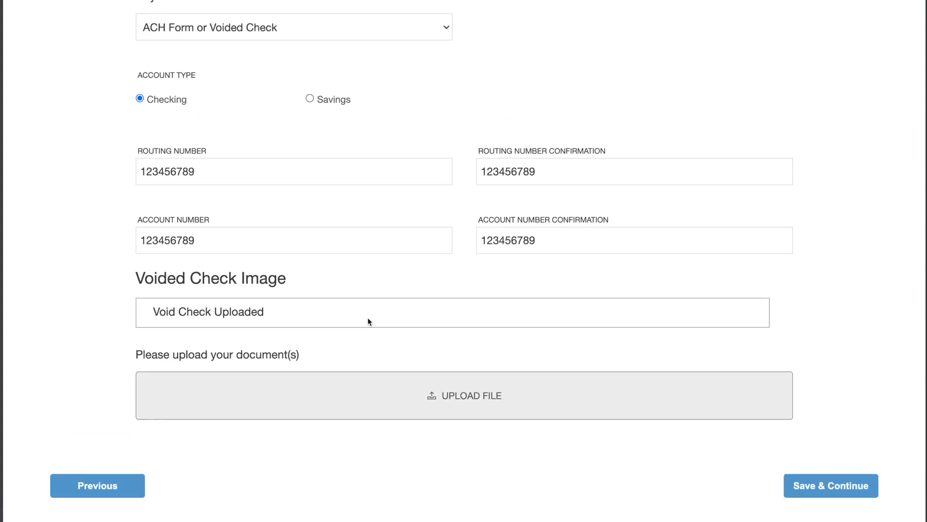
scroll(368, 319, "down", 4)
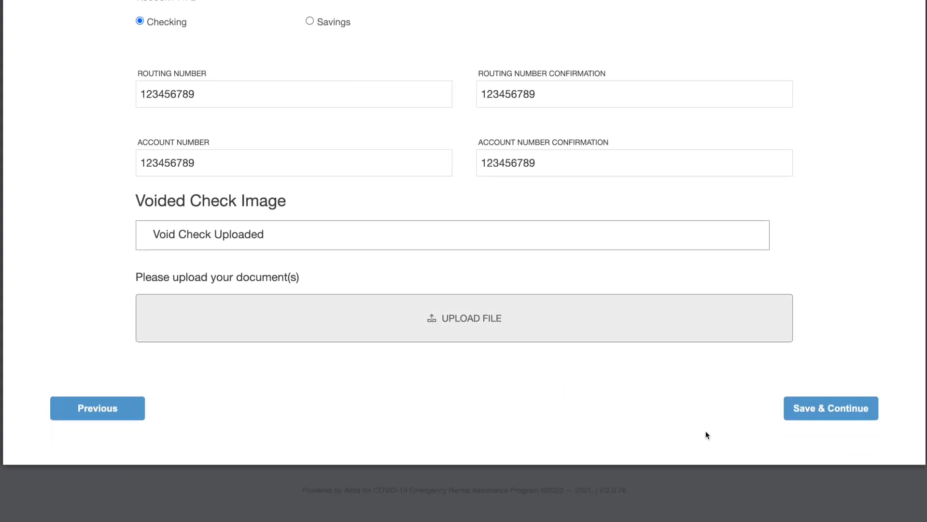
Step: Save the payment details, then view the example ledger document on the Confirmation step
left_click(807, 413)
scroll(648, 376, "up", 8)
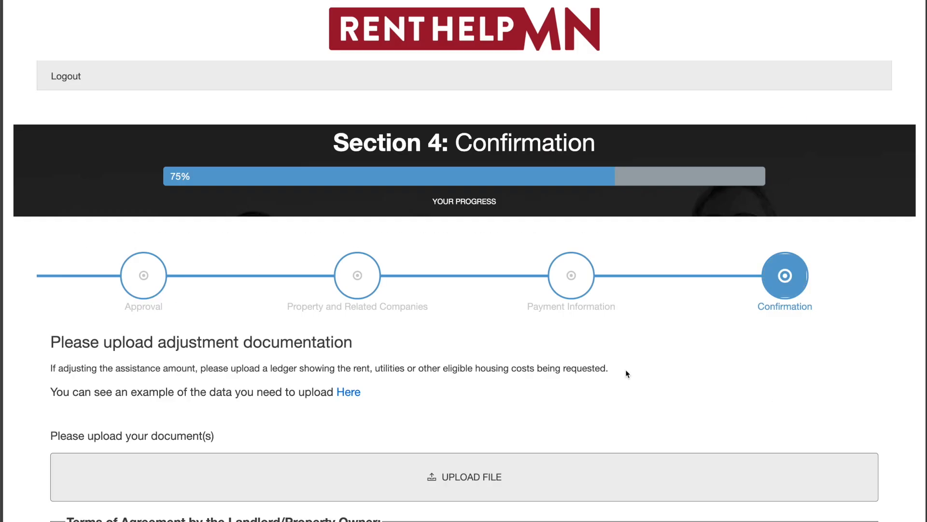
scroll(544, 359, "down", 3)
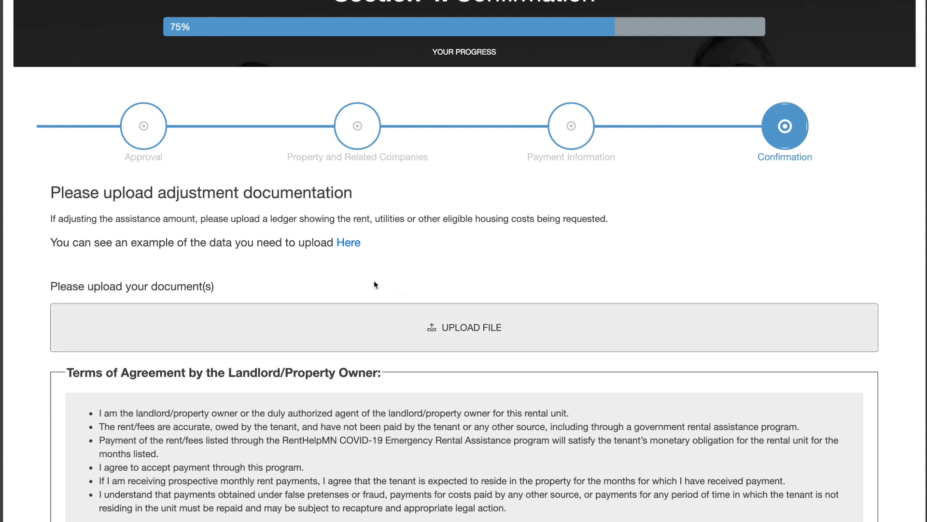
left_click(350, 242)
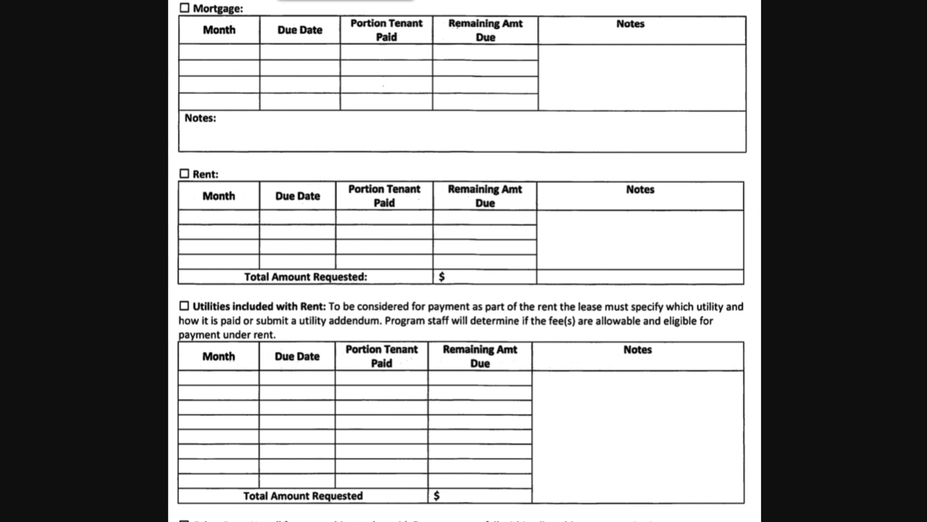
left_click(338, 0)
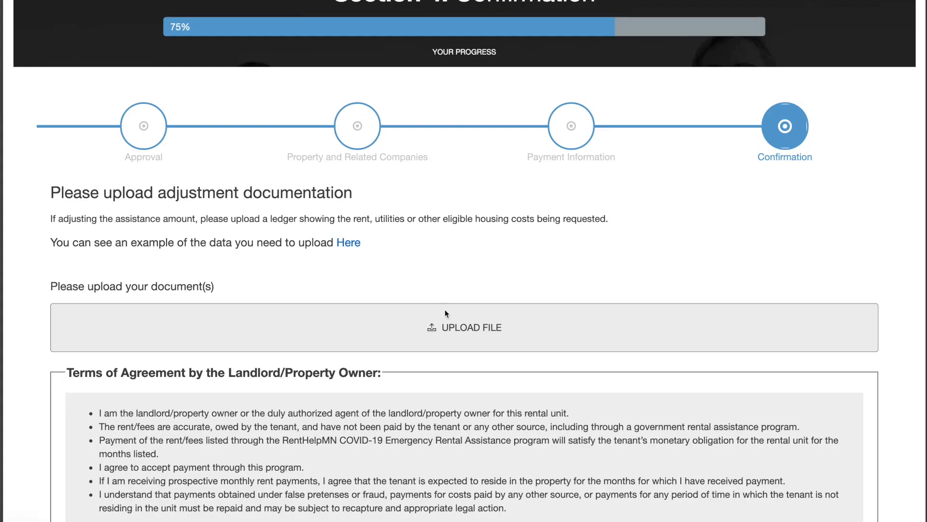
Step: Upload 'Screen Shot 2021-05-31 at 10.24.12 AM' as the adjustment ledger documentation
left_click(456, 333)
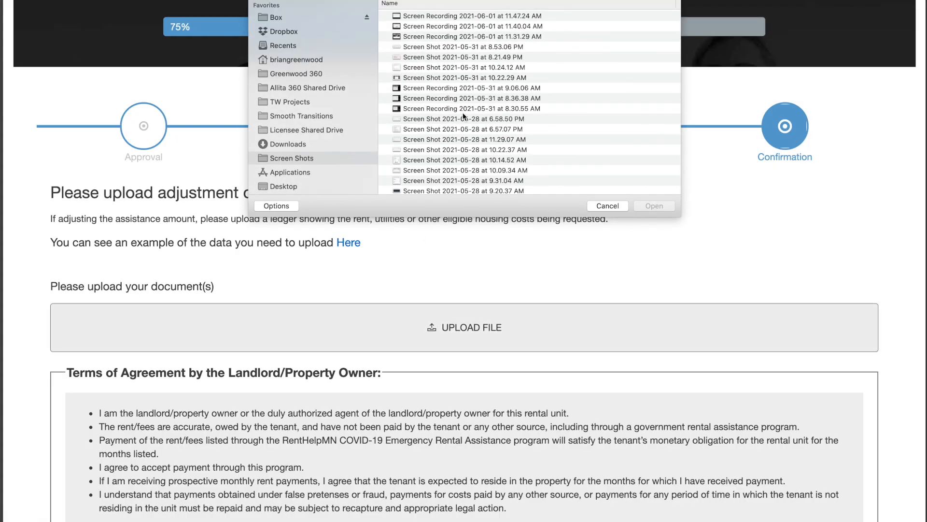
left_click(468, 68)
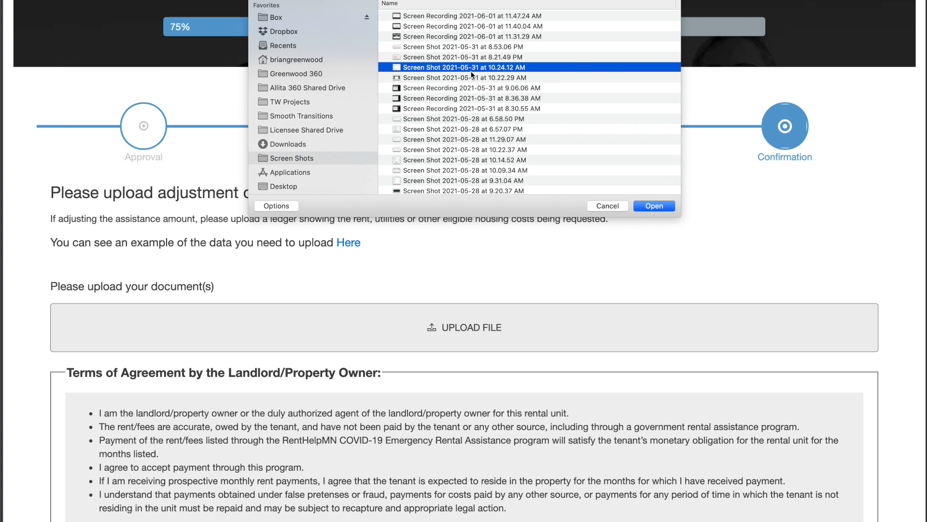
left_click(652, 209)
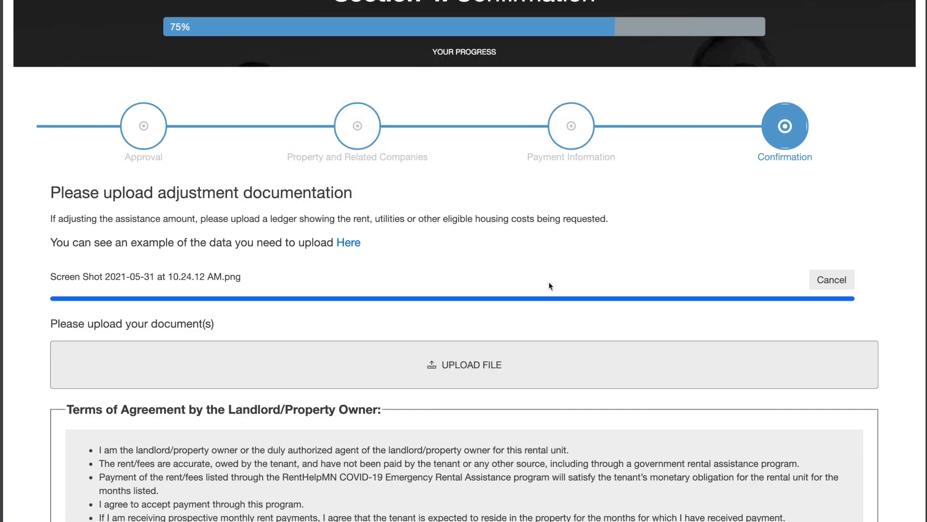
scroll(514, 282, "down", 6)
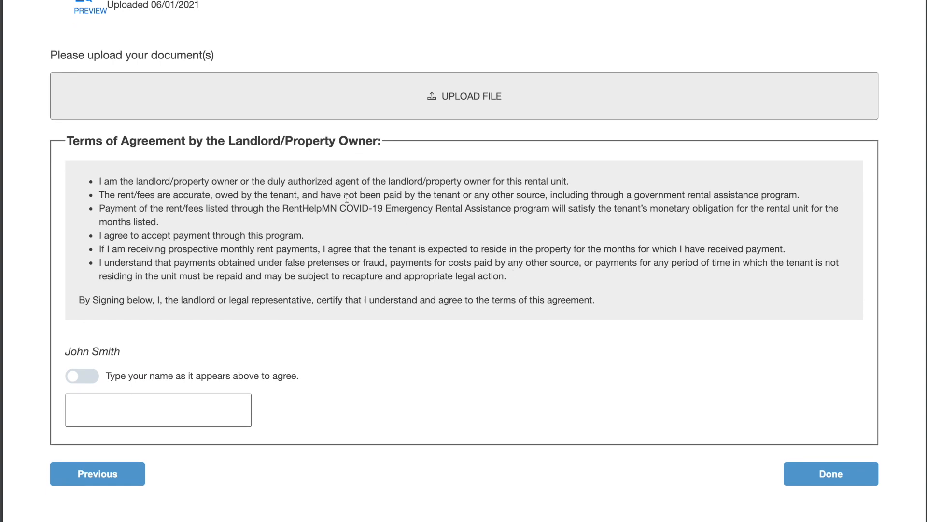
Step: Sign the terms with the owner's name, trimming the trailing space so it reads I Agree, and submit
left_click(137, 410)
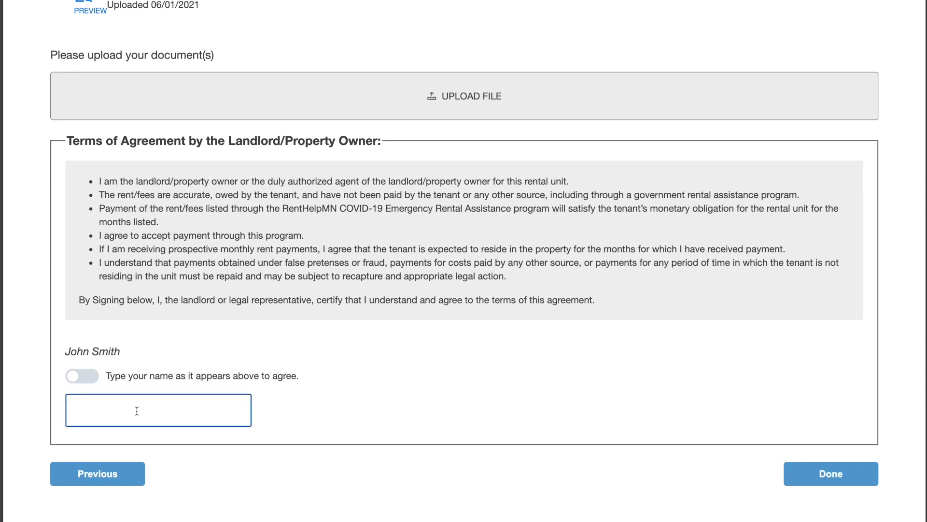
type("John Smith")
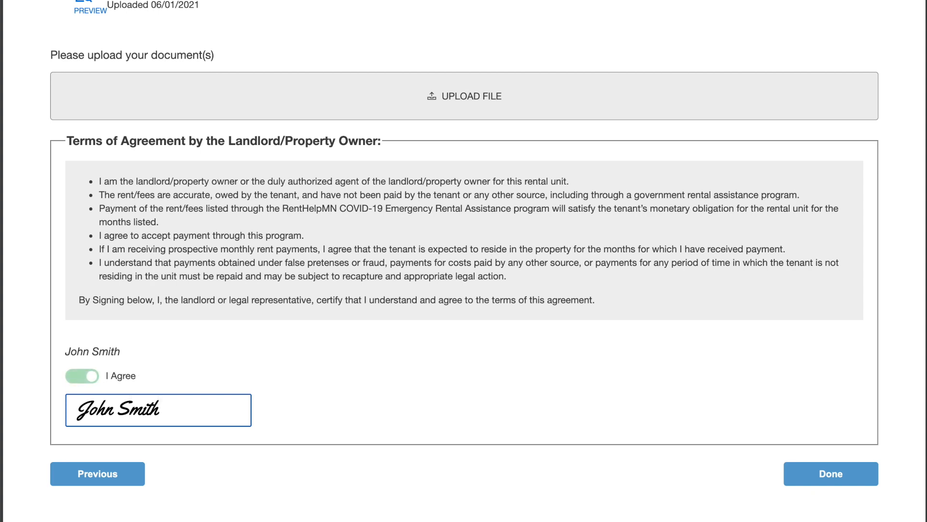
left_click(118, 352)
left_click(165, 413)
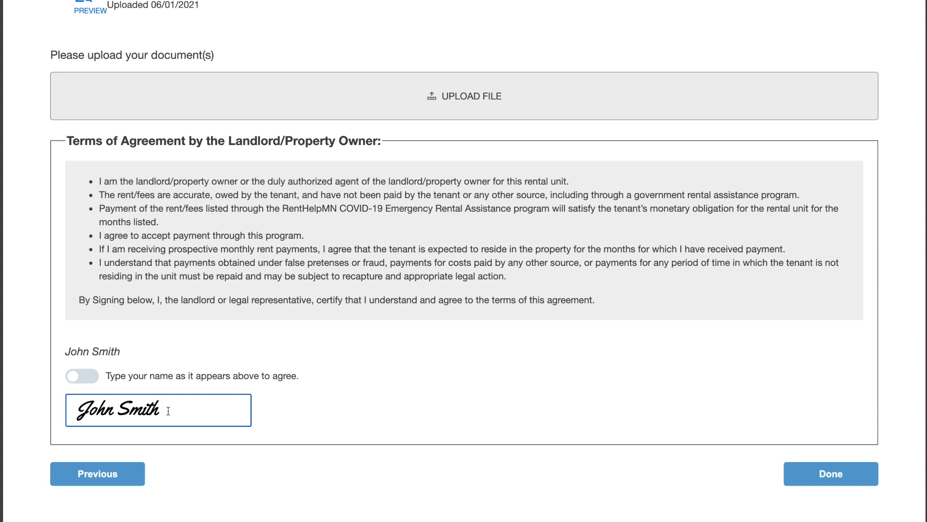
key("BackSpace")
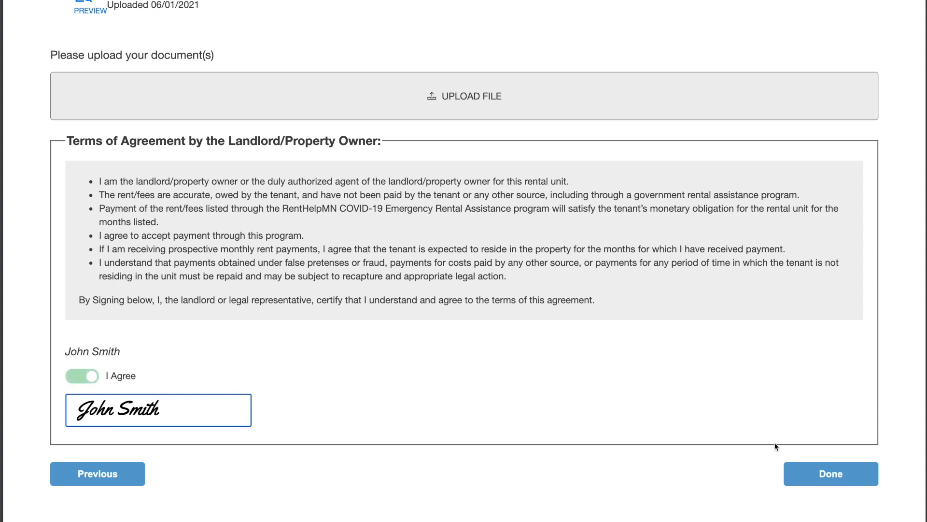
left_click(828, 475)
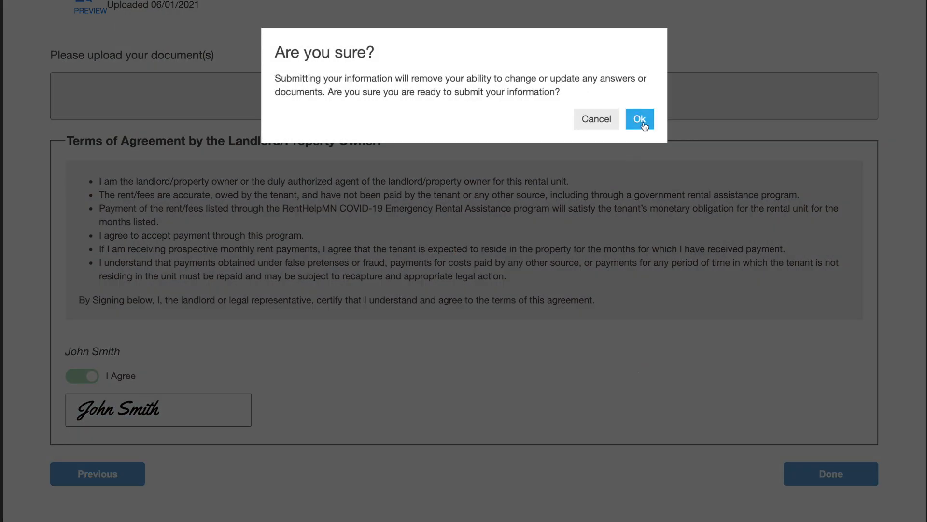
left_click(640, 121)
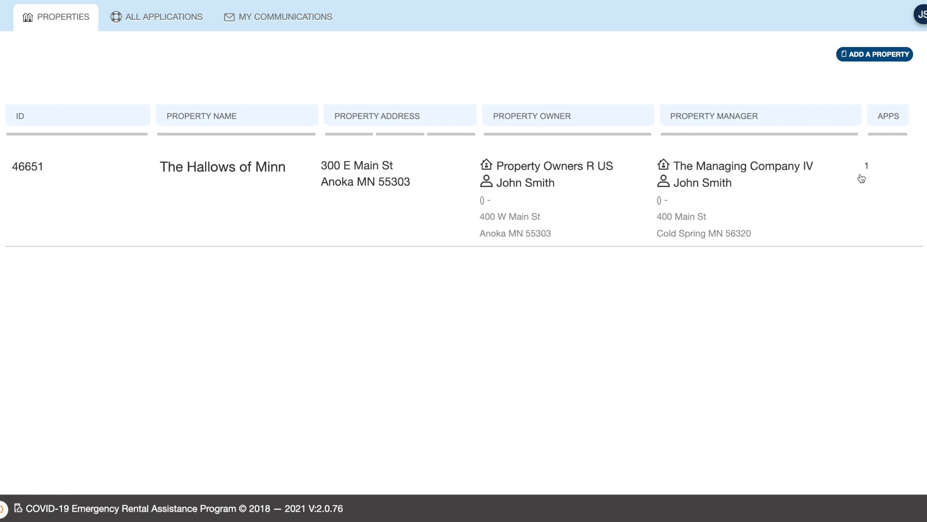
Step: Review property 46651's Contacts and The Hallows details tabs, then go to All Applications
left_click(209, 169)
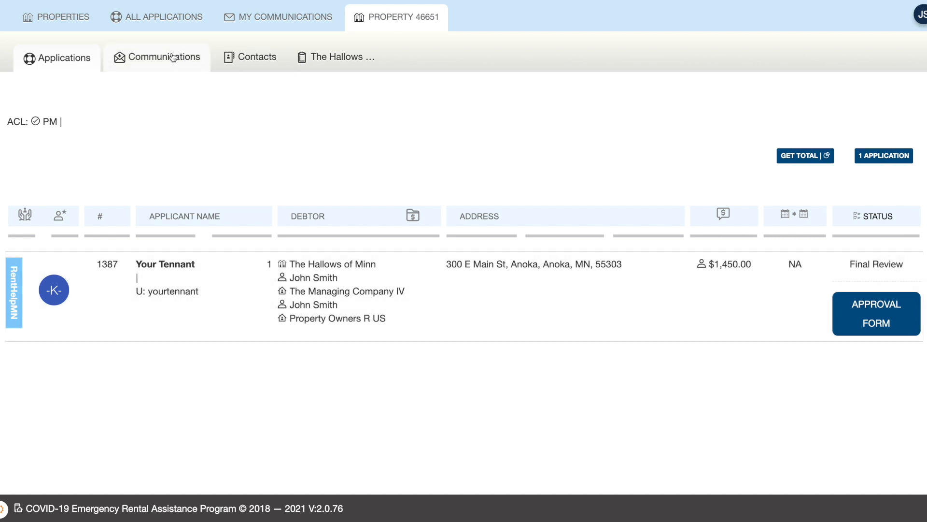
left_click(234, 57)
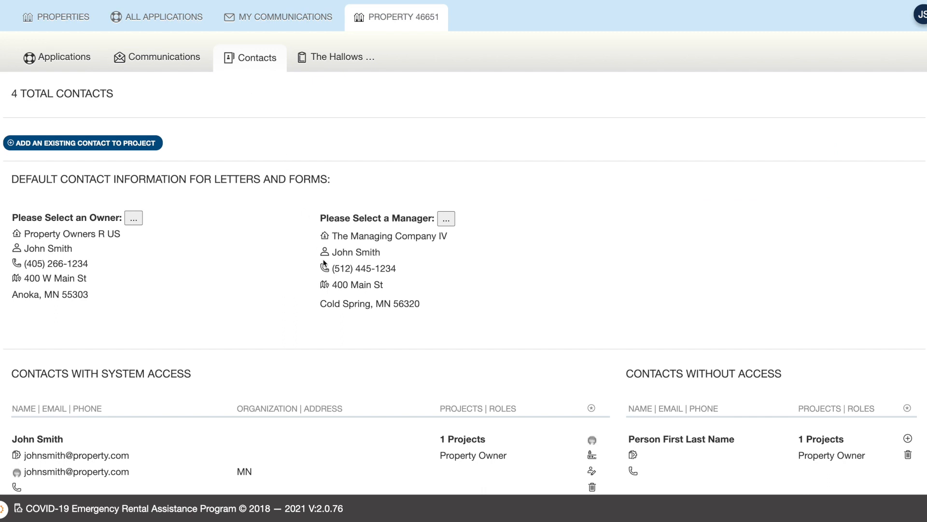
scroll(323, 263, "down", 5)
scroll(321, 263, "up", 5)
scroll(219, 316, "down", 5)
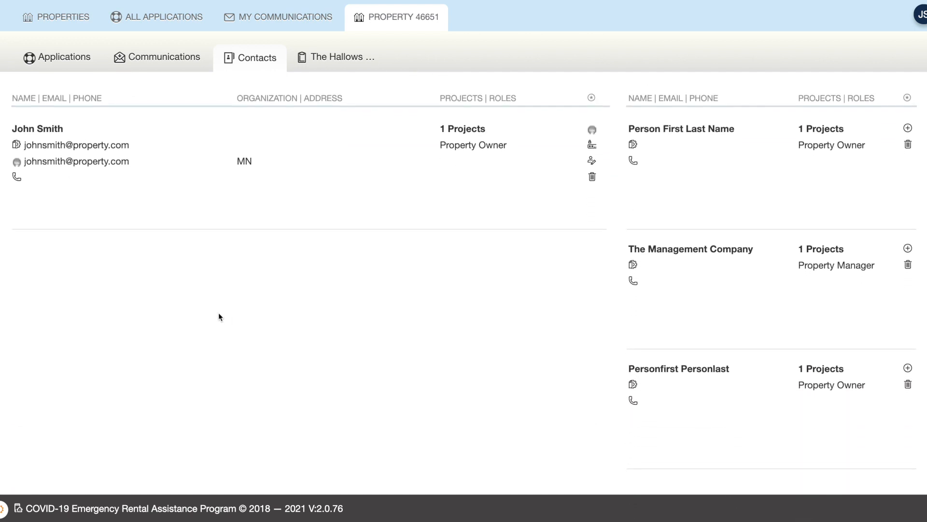
scroll(218, 312, "up", 7)
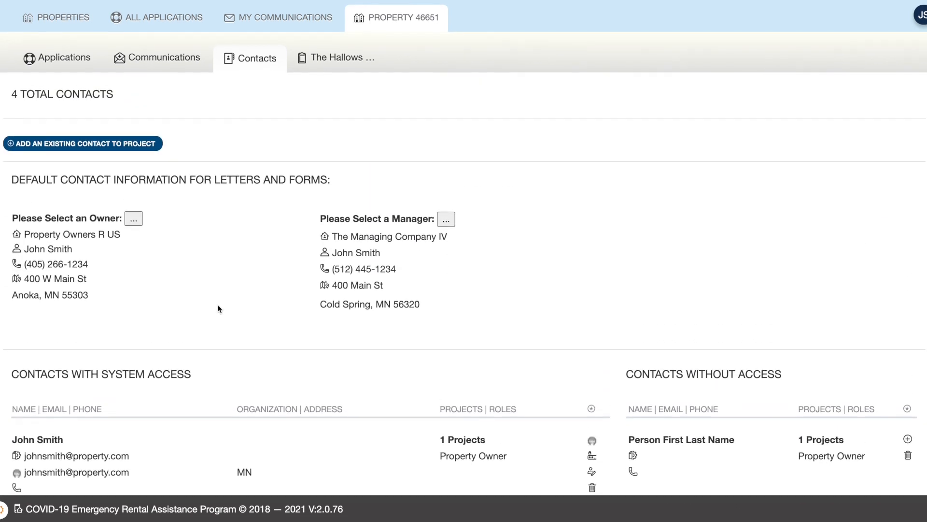
left_click(341, 58)
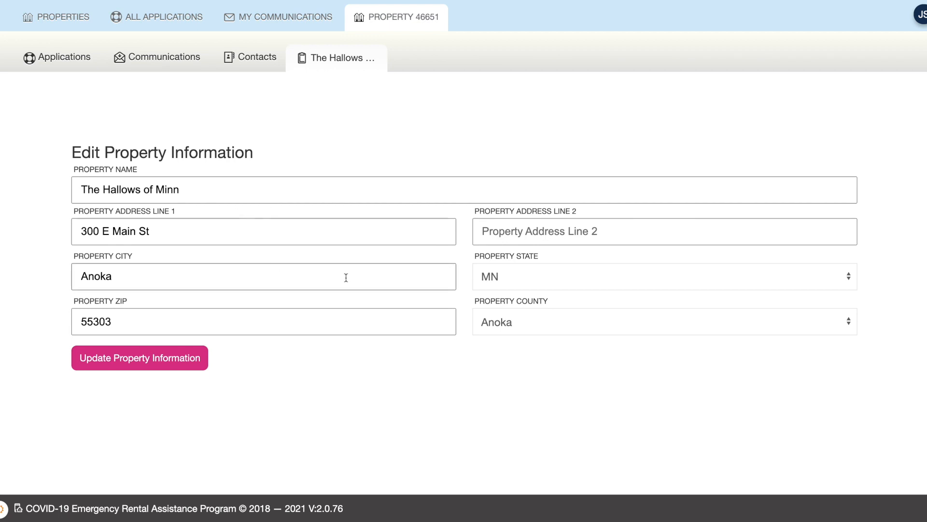
left_click(164, 26)
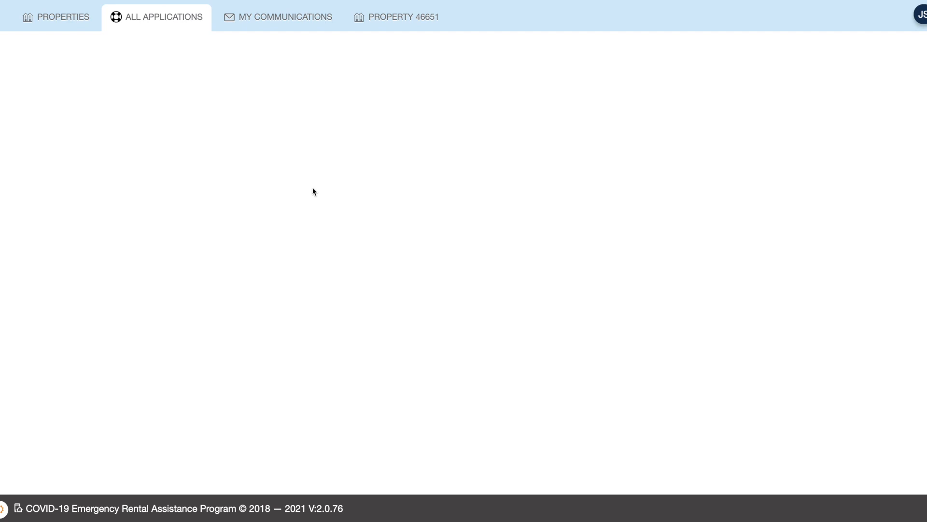
Step: Reload All Applications and open the approval form for application 1386 ($2,500.00)
left_click(157, 24)
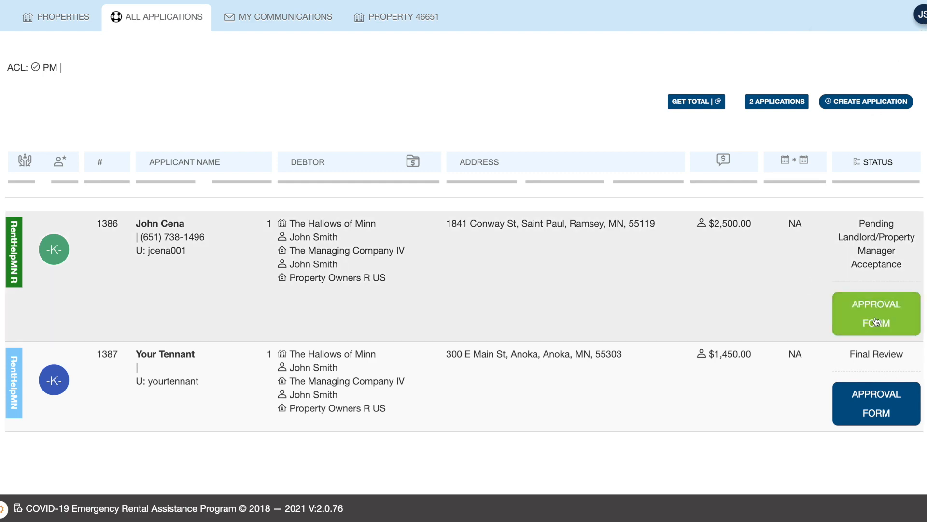
left_click(877, 311)
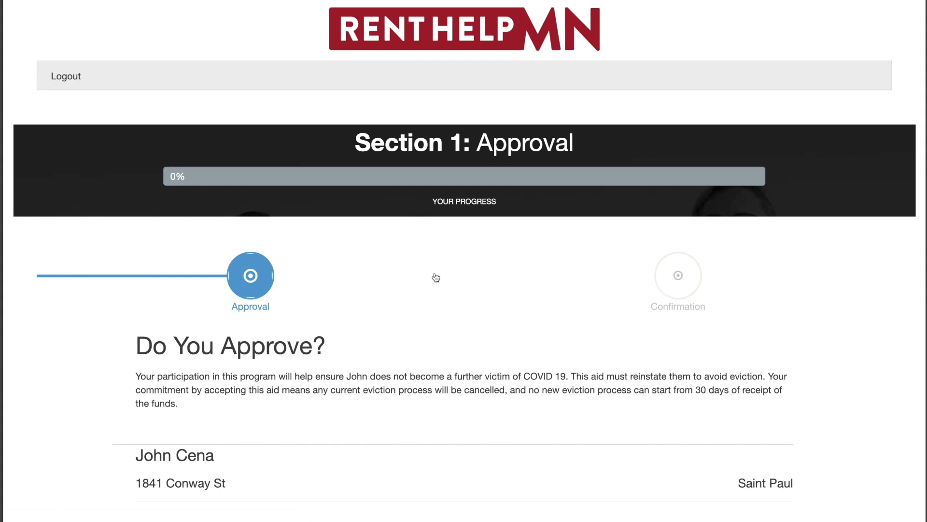
Step: Keep 'I Approve $2,500.00' selected and save the approval
scroll(420, 288, "down", 4)
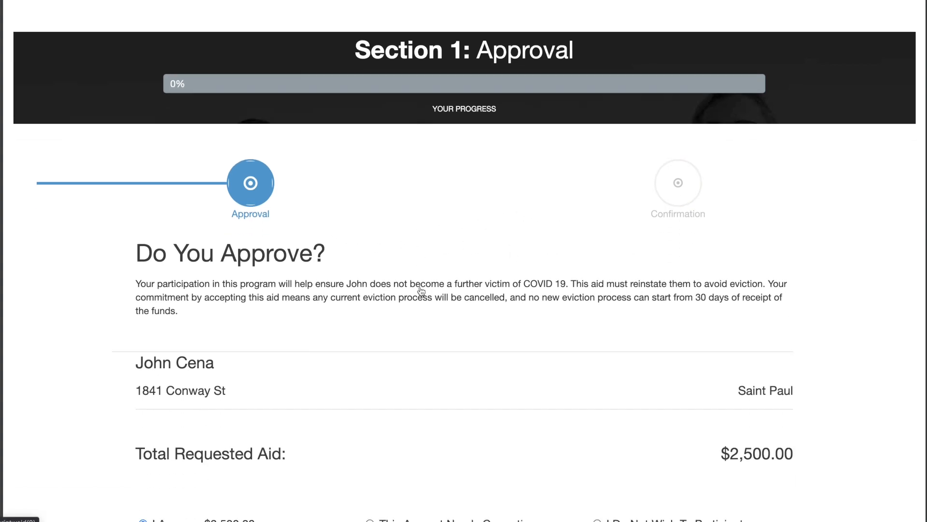
scroll(420, 288, "down", 10)
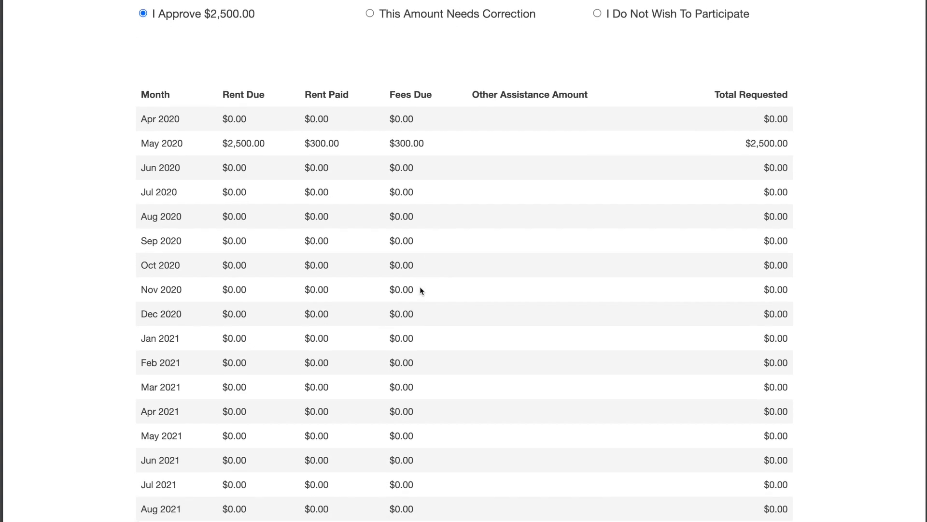
scroll(419, 286, "down", 1)
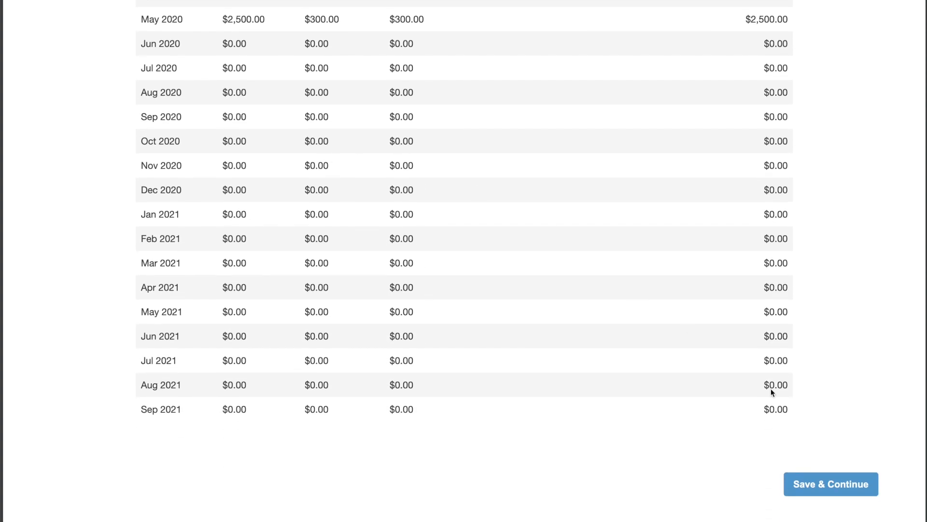
left_click(849, 485)
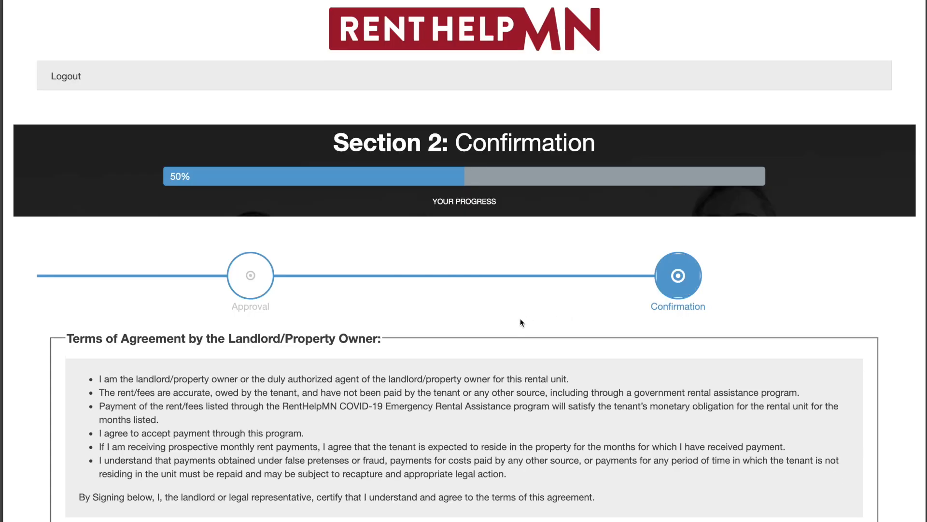
Step: Sign application 1386 with the owner's name, submit it, then list all applications
scroll(520, 318, "down", 5)
left_click(167, 346)
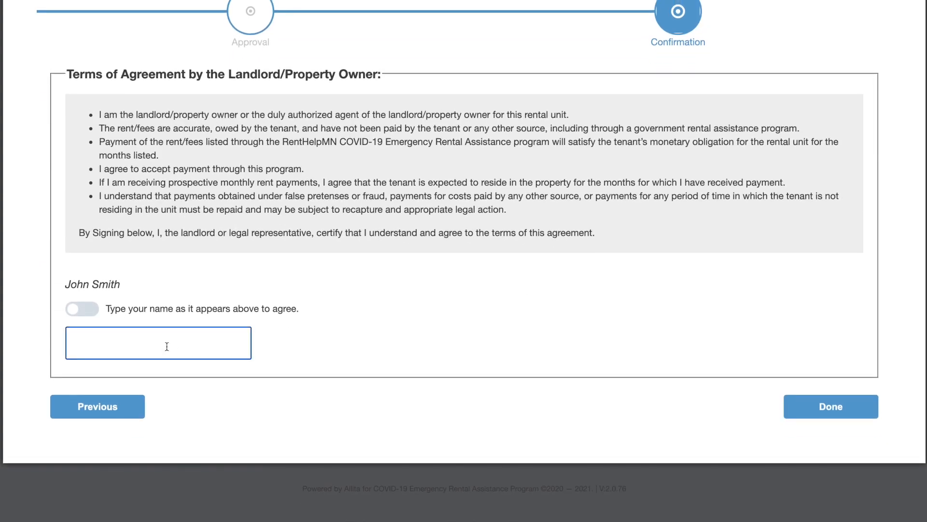
type("John Smith")
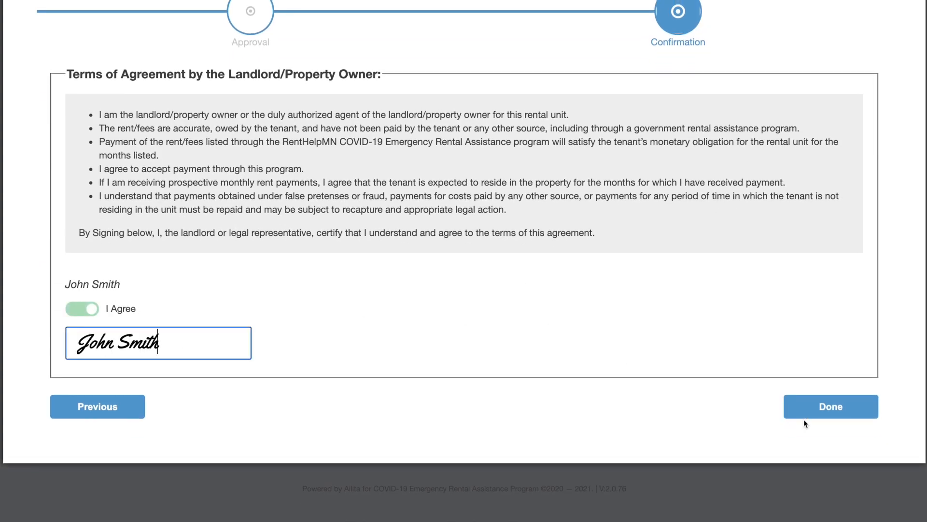
left_click(829, 407)
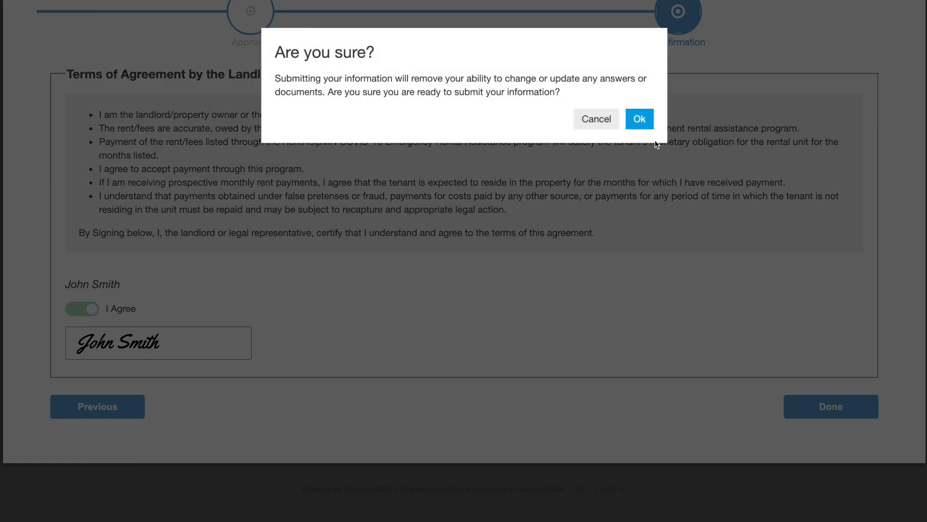
left_click(644, 123)
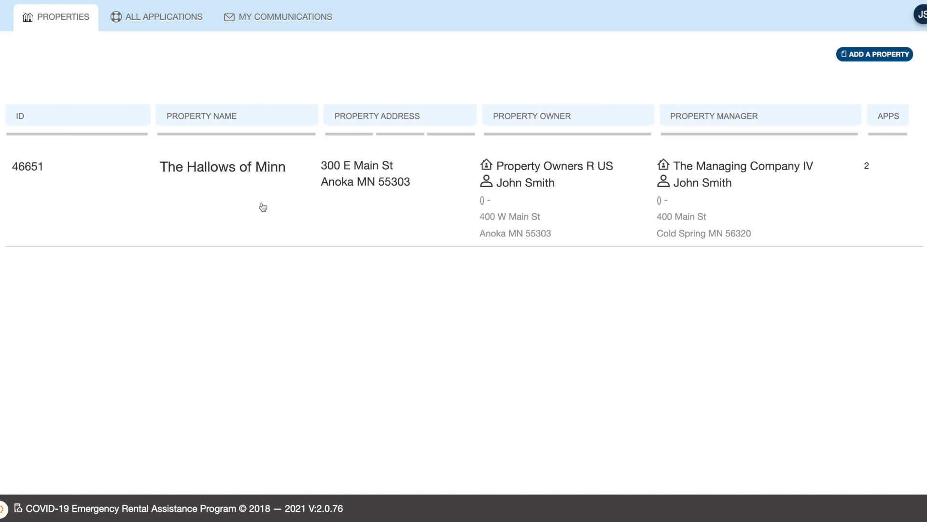
left_click(154, 28)
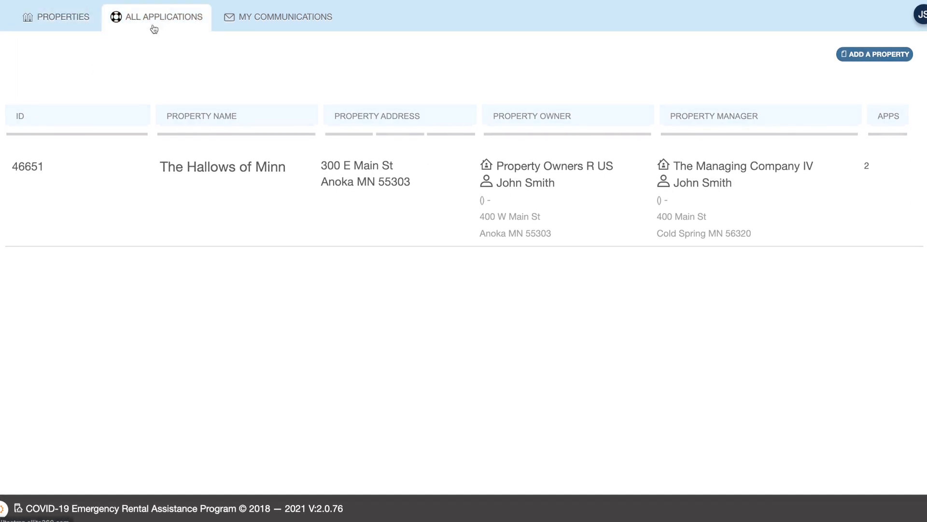